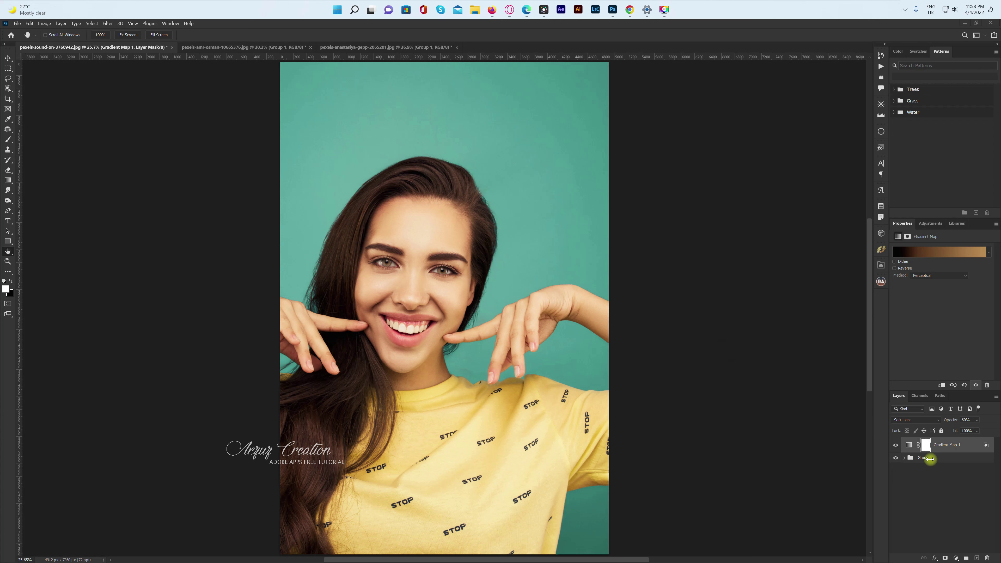
Step: Inspect the yellow portrait's Gradient Map 1 inside Group 1, toggling its toning off and on
left_click(939, 459)
left_click(742, 422)
left_click(896, 446)
left_click(238, 51)
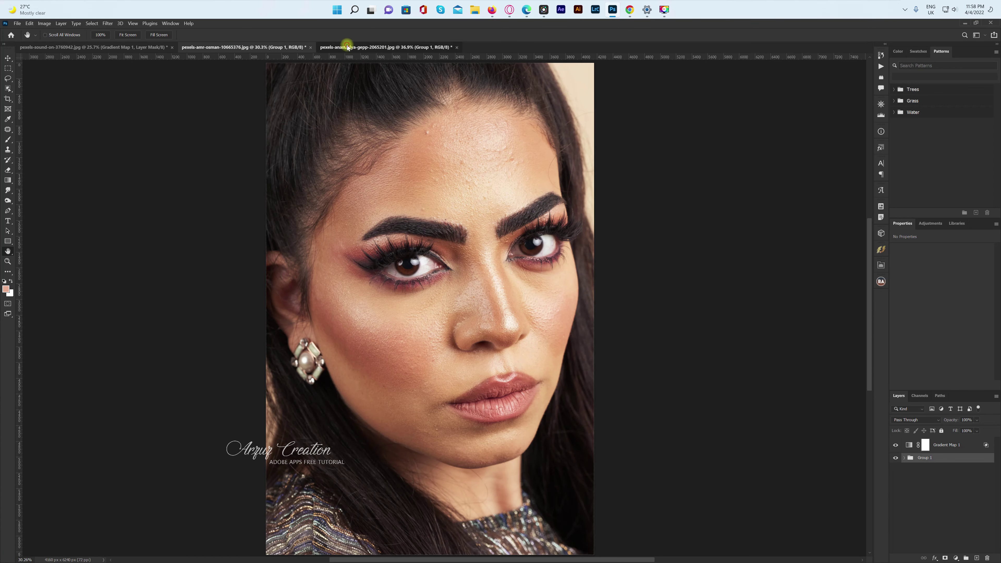
left_click(347, 47)
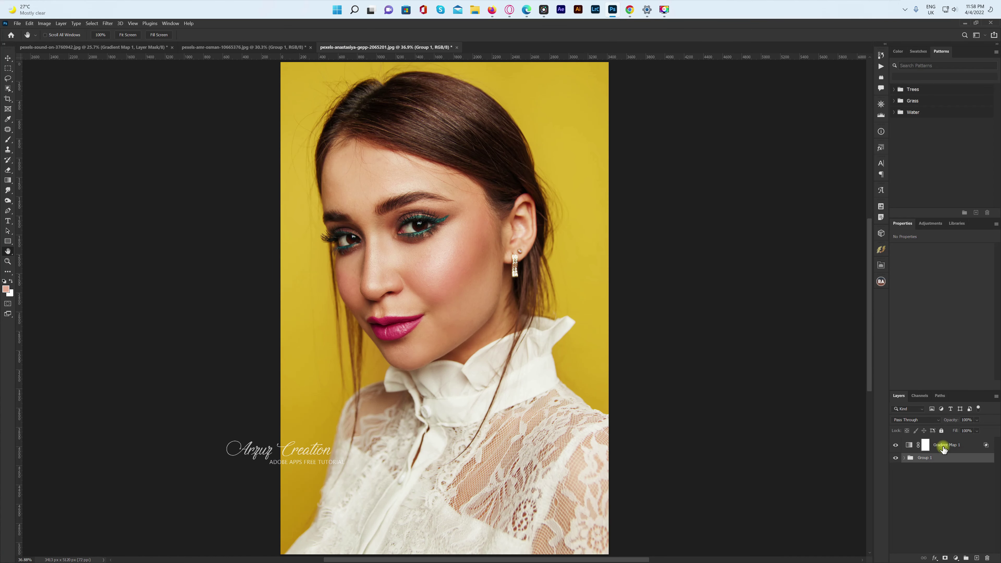
left_click(904, 458)
left_click(950, 449)
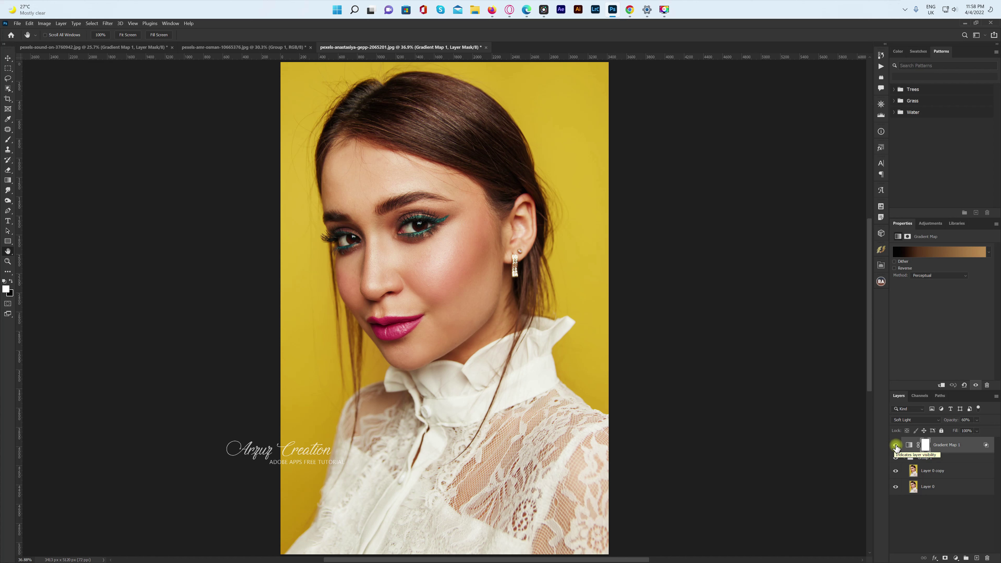
left_click(896, 445)
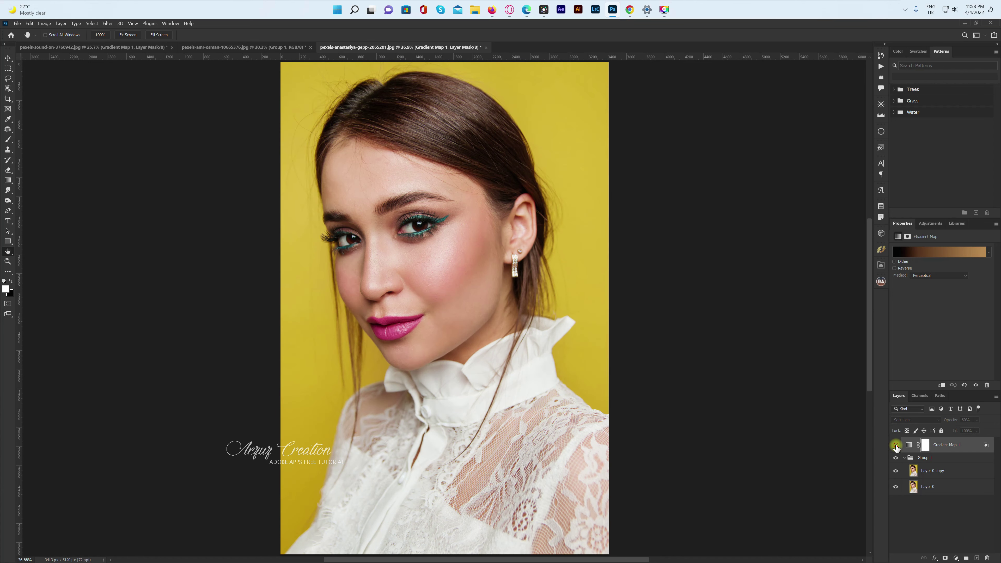
left_click(896, 446)
left_click(903, 458)
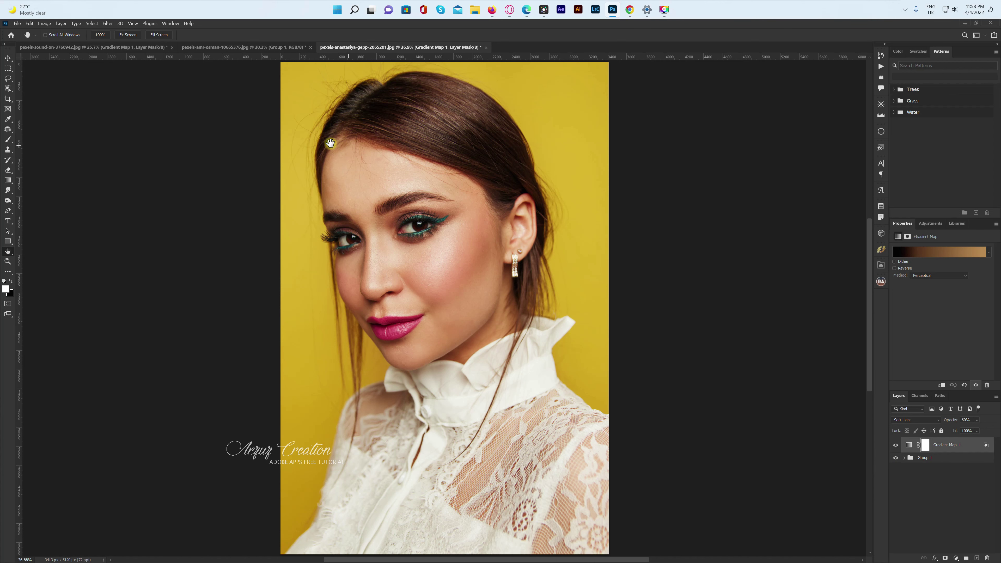
Step: Compare the second and teal portraits with and without their gradient map toning
left_click(276, 47)
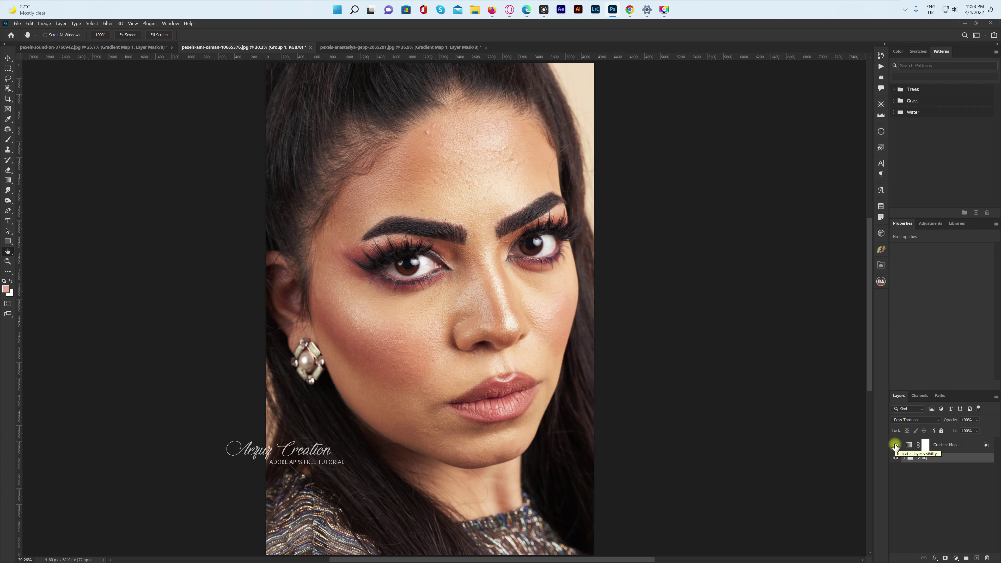
left_click(896, 445)
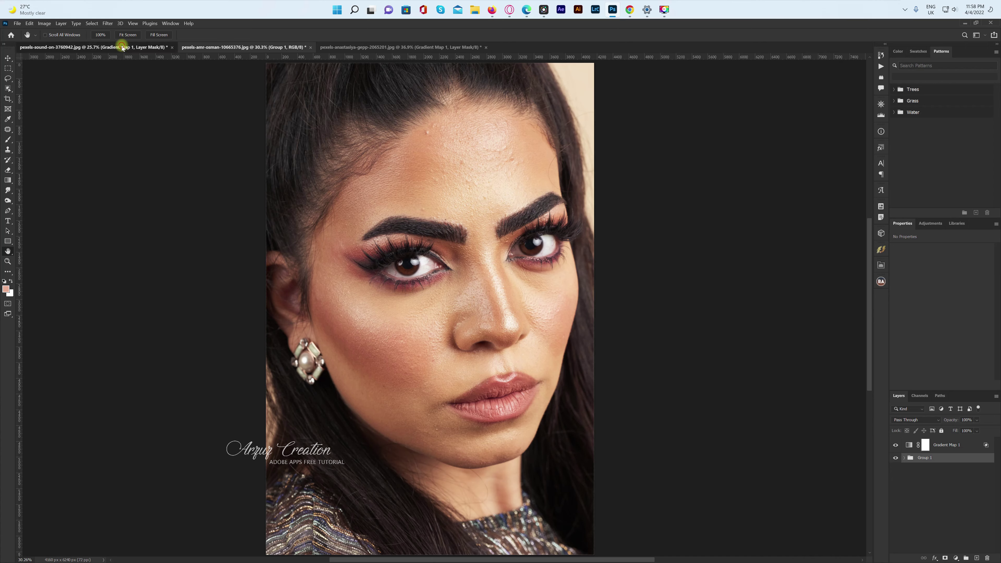
left_click(144, 47)
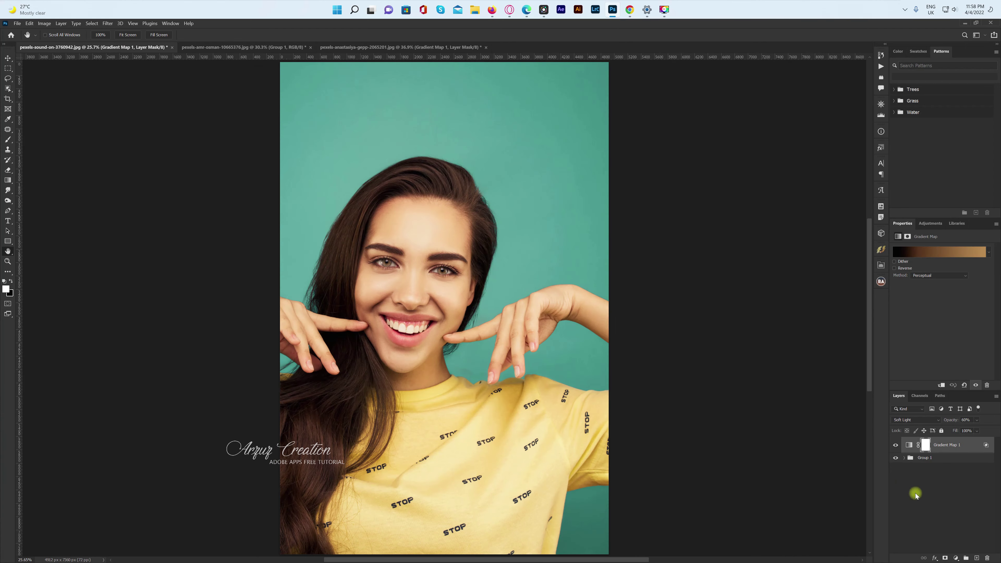
left_click(894, 446)
left_click(895, 446)
Step: Move Gradient Map 1 into Group 1 and lift both skin tone layers above the group
left_click_drag(974, 445, 983, 543)
left_click(905, 444)
left_click(934, 454)
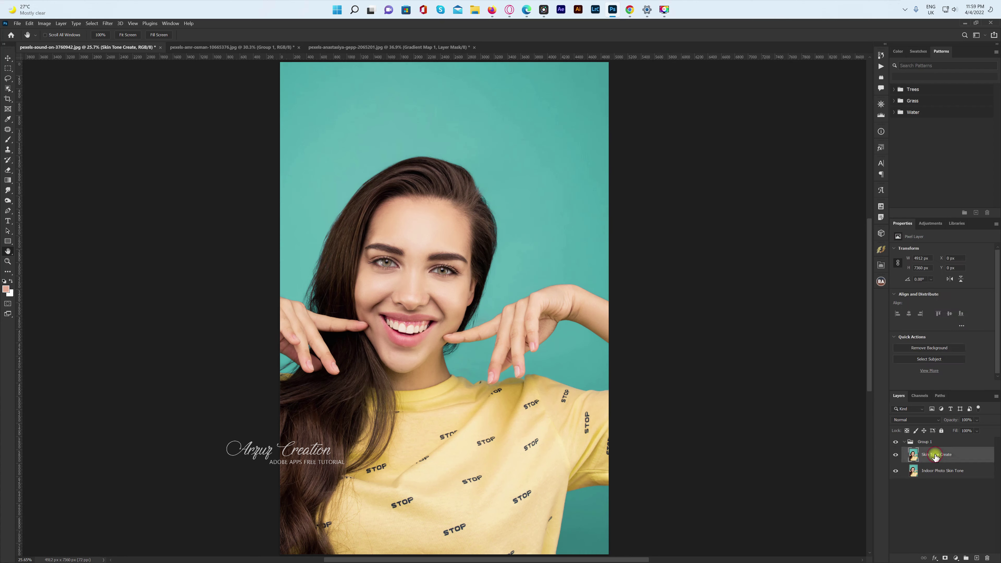
left_click(939, 473, "shift")
left_click_drag(958, 470, 943, 441)
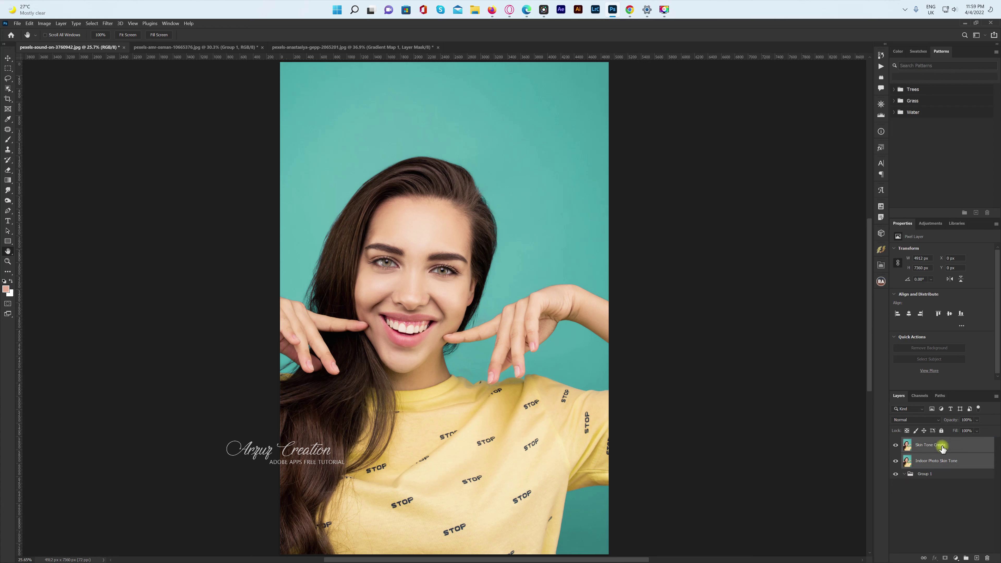
Step: Delete Group 1 with its gradient map, leaving Skin Tone Create selected
left_click(958, 475)
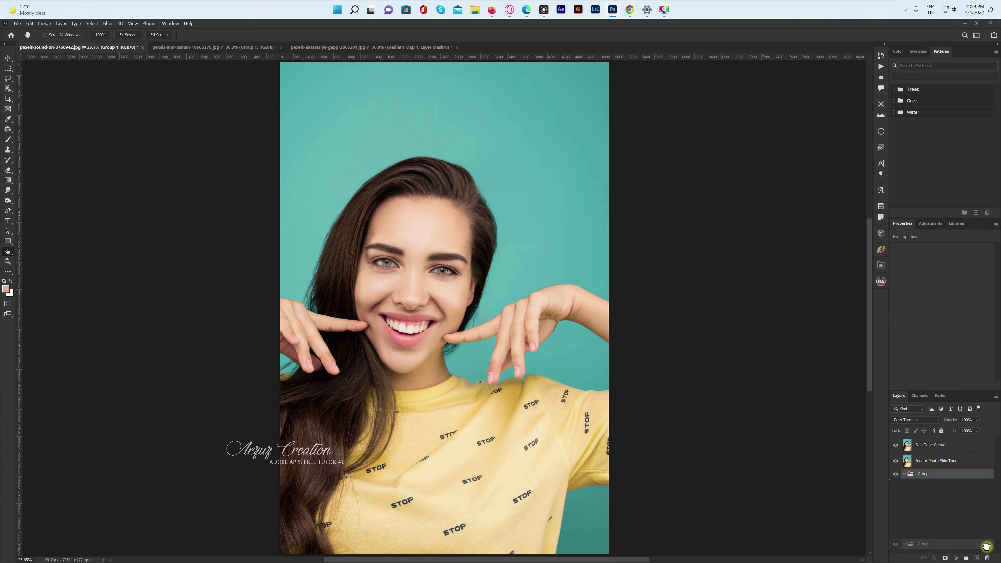
left_click_drag(958, 476, 987, 554)
left_click(933, 449)
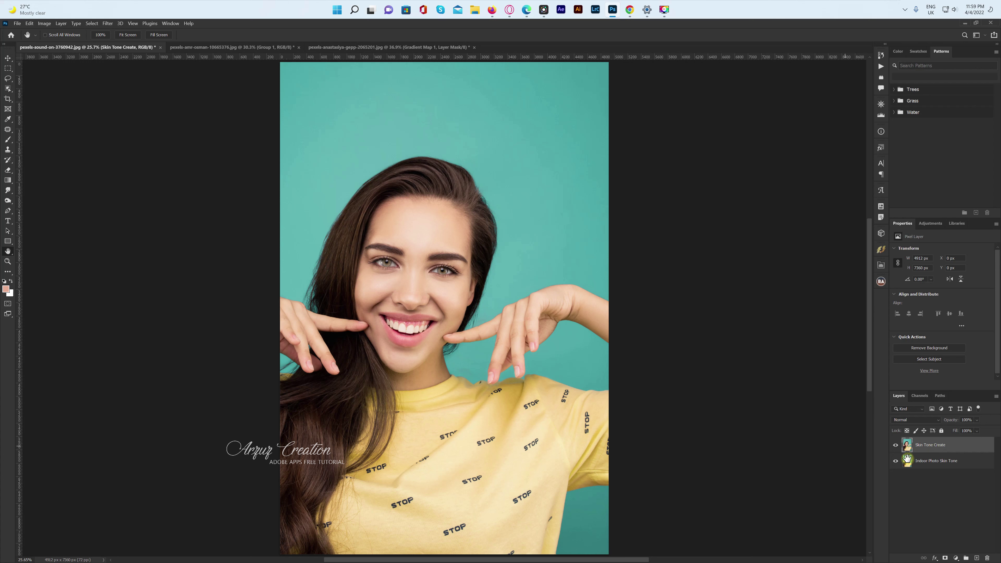
Step: Add a Gradient Map adjustment layer, browsing the Reds presets in its Gradient Editor before closing
left_click(955, 559)
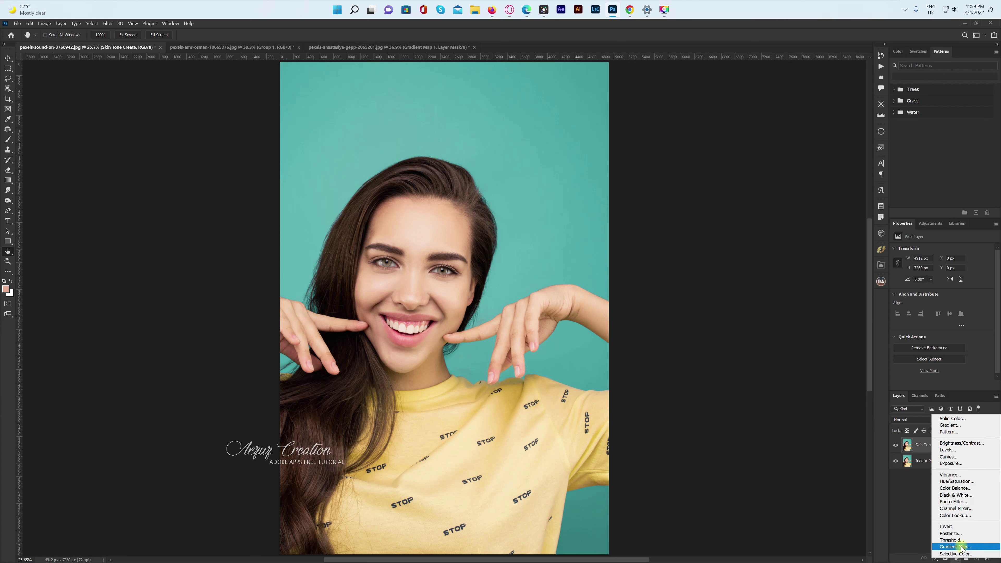
left_click(970, 547)
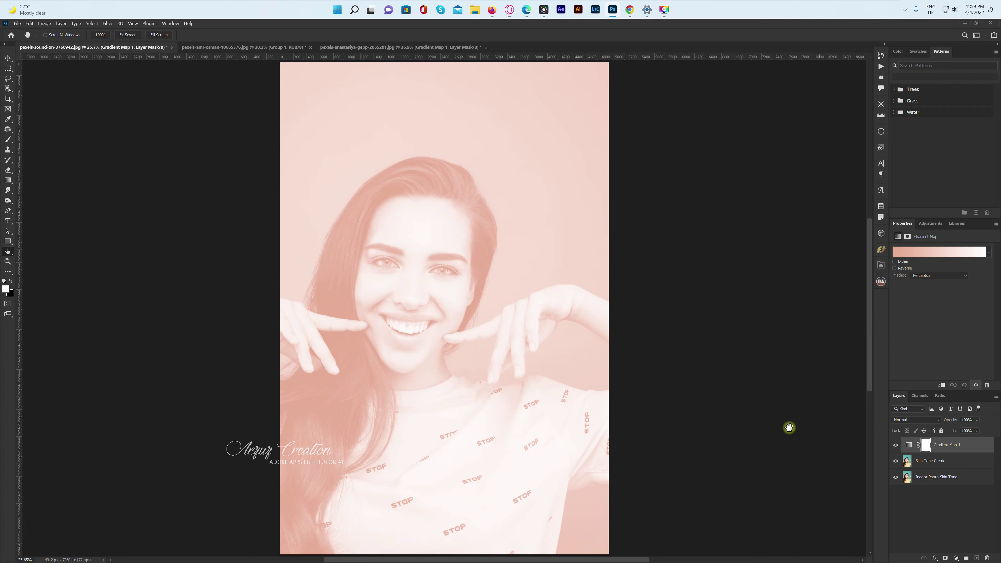
left_click(913, 252)
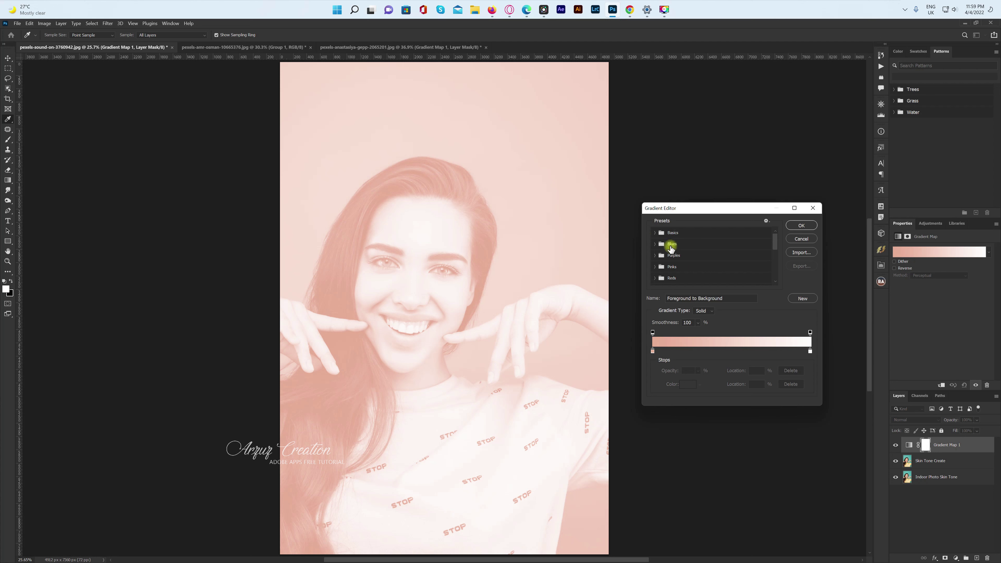
left_click(654, 278)
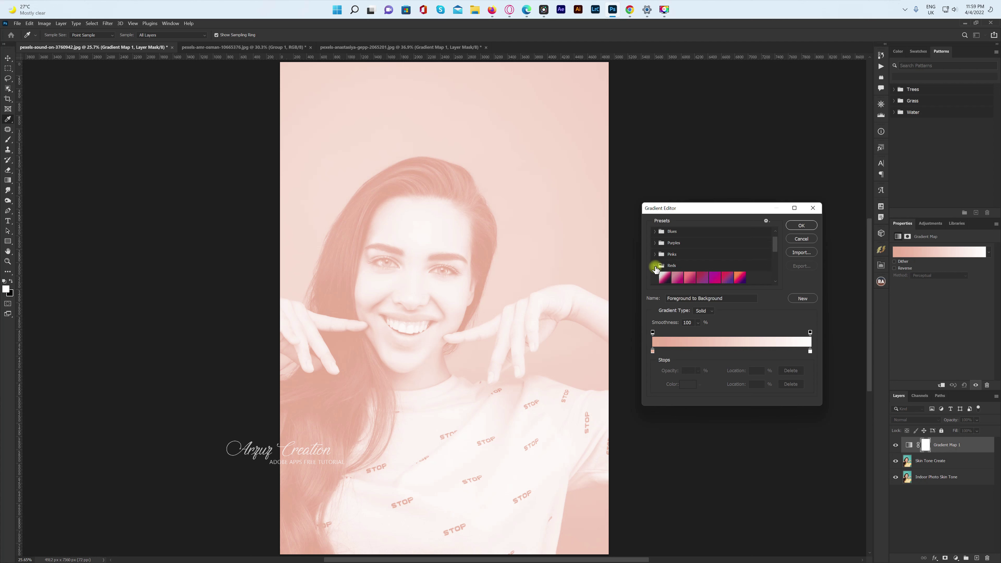
left_click(654, 266)
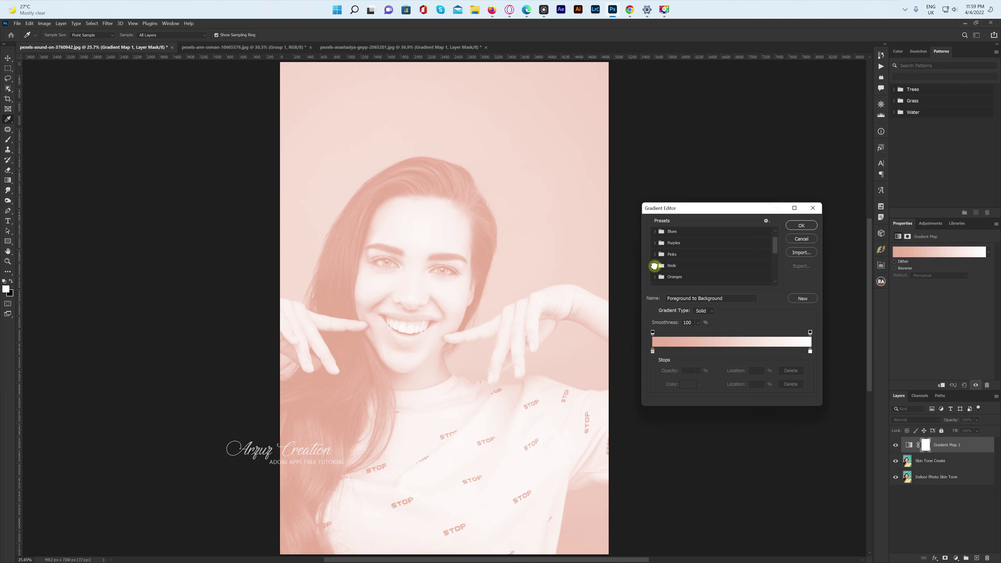
left_click(655, 268)
left_click(801, 240)
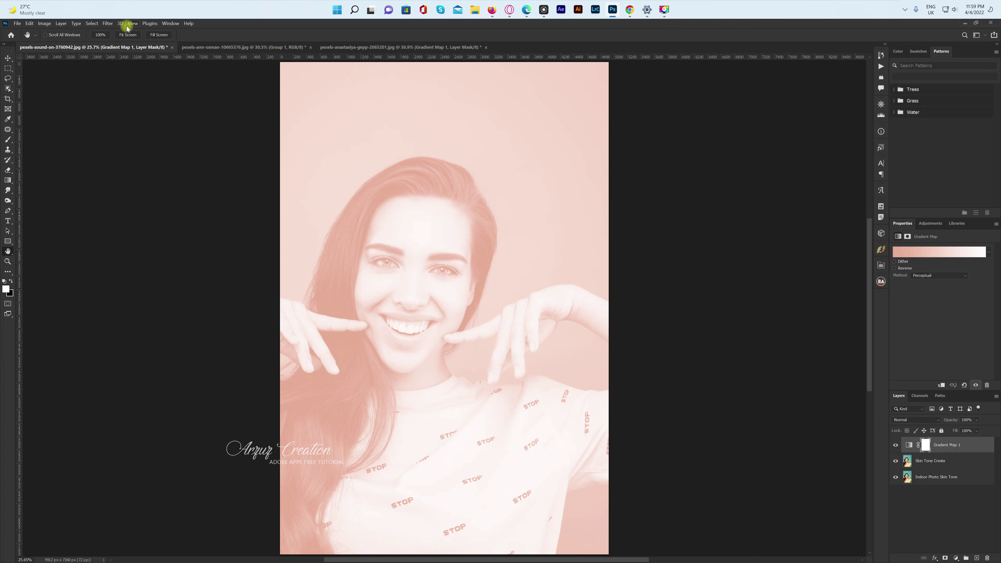
Step: Show the Gradients panel and browse its options and the Basics and Blues folders
left_click(167, 23)
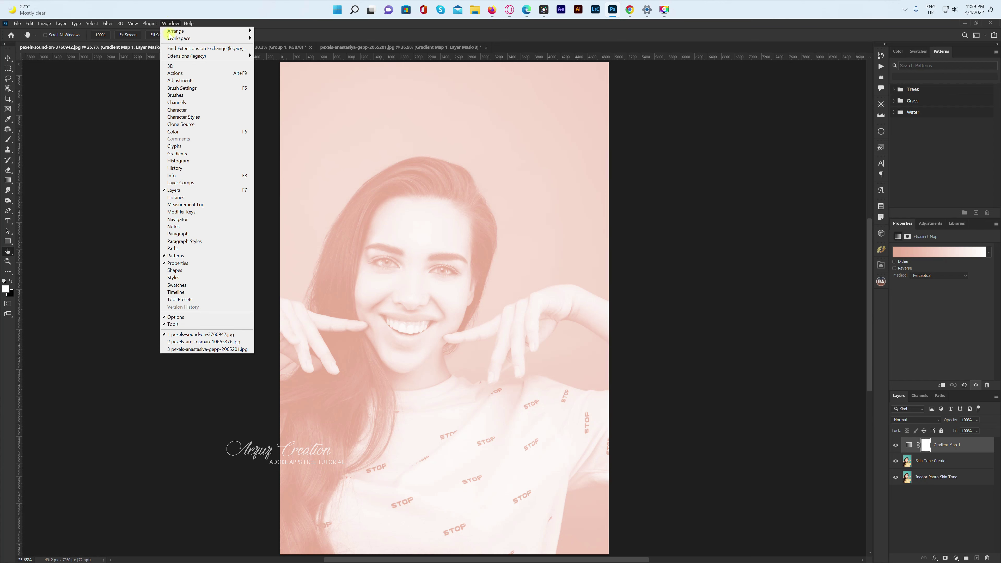
left_click(192, 154)
left_click_drag(138, 142, 121, 142)
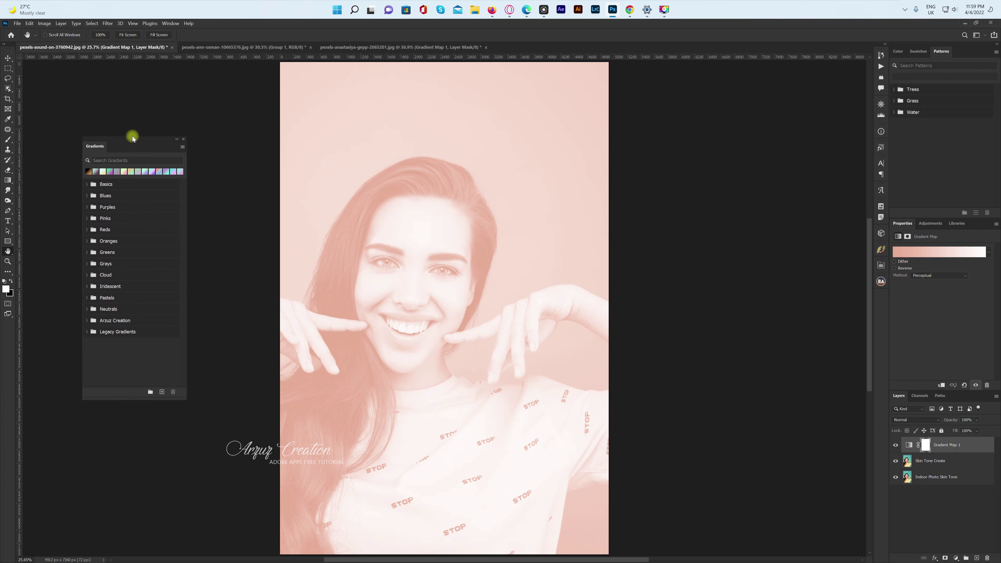
left_click(170, 153)
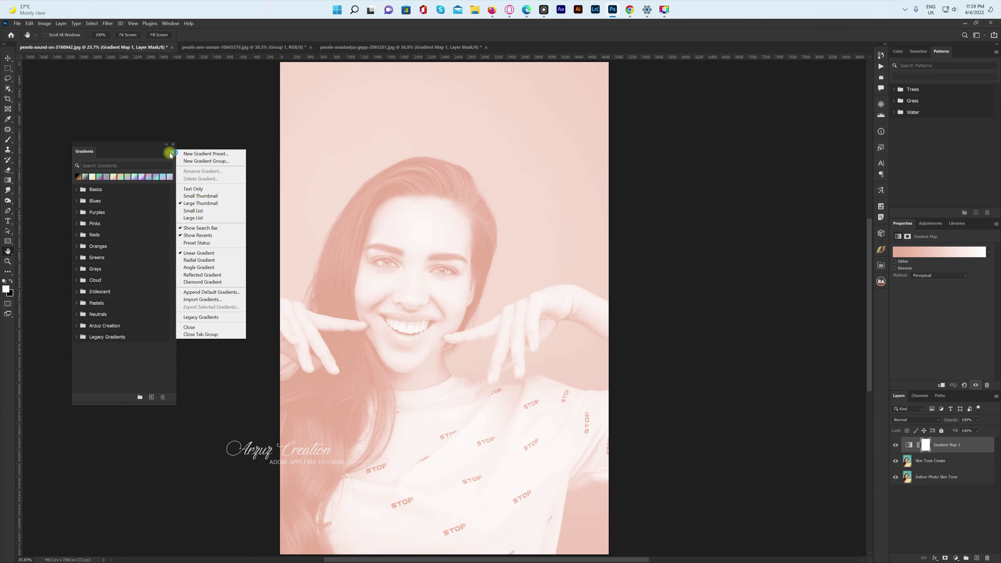
left_click(194, 218)
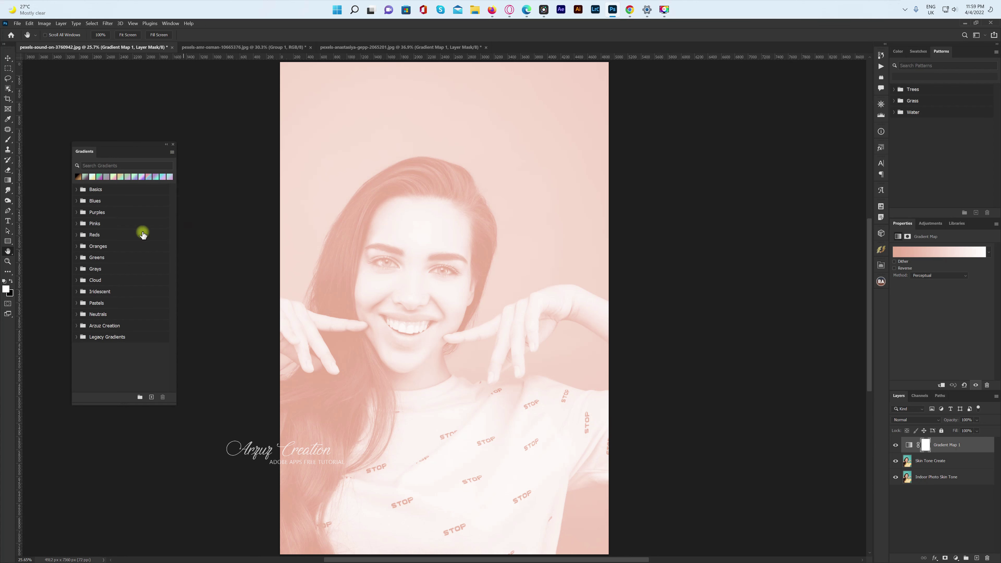
left_click(84, 189)
left_click(172, 154)
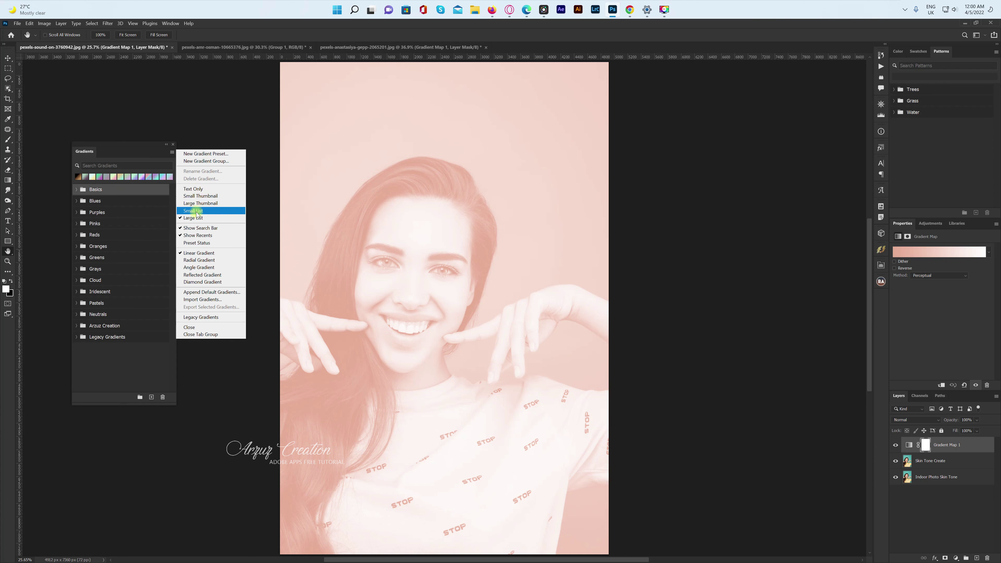
left_click(77, 202)
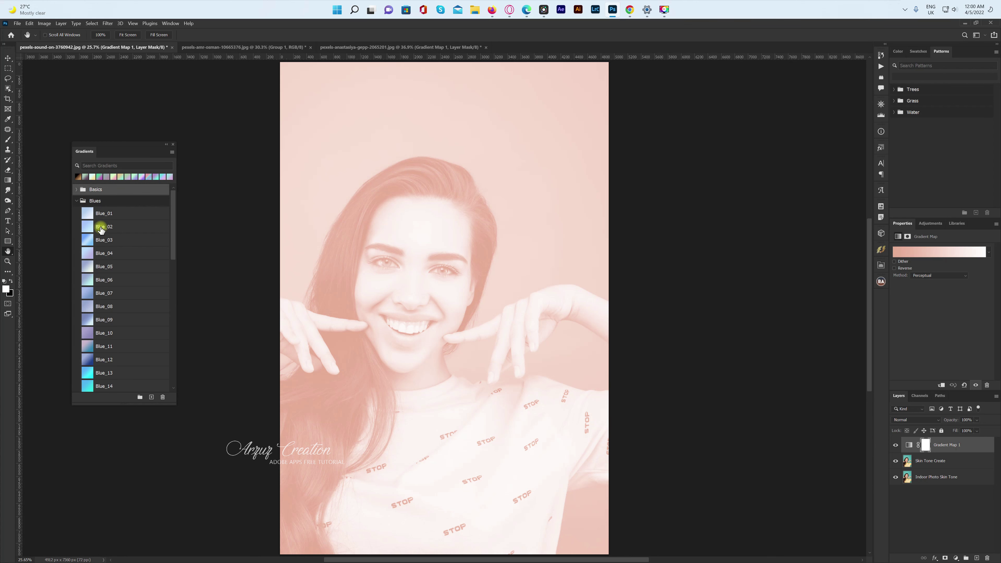
Step: Set the Gradients panel to display presets as a Small List
left_click(172, 153)
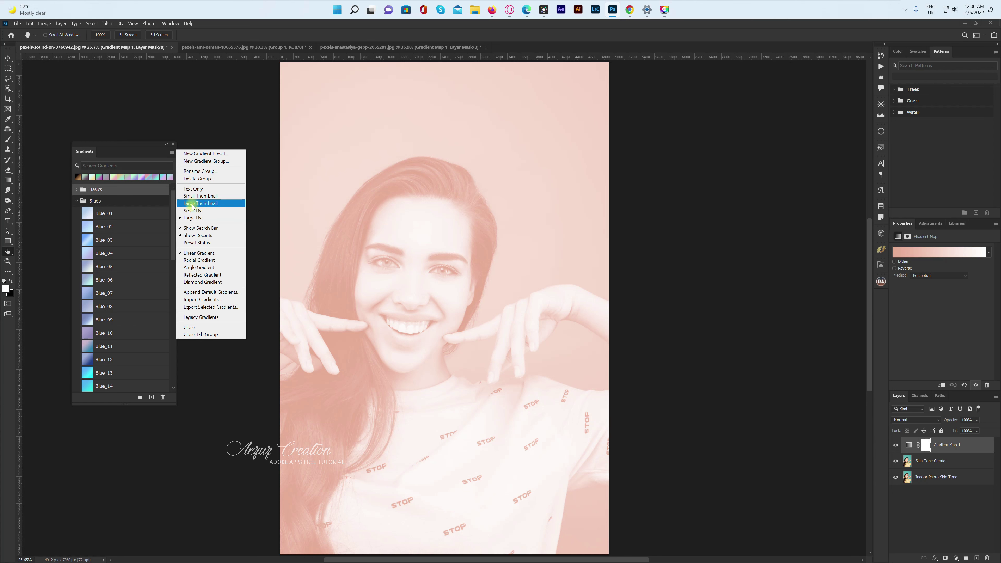
left_click(192, 204)
left_click(171, 152)
left_click(193, 211)
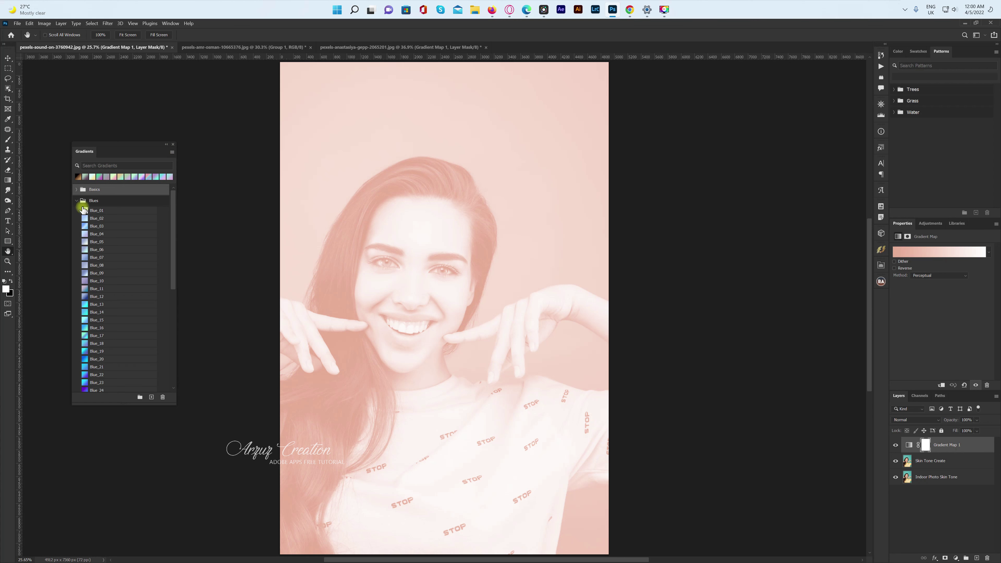
left_click(77, 201)
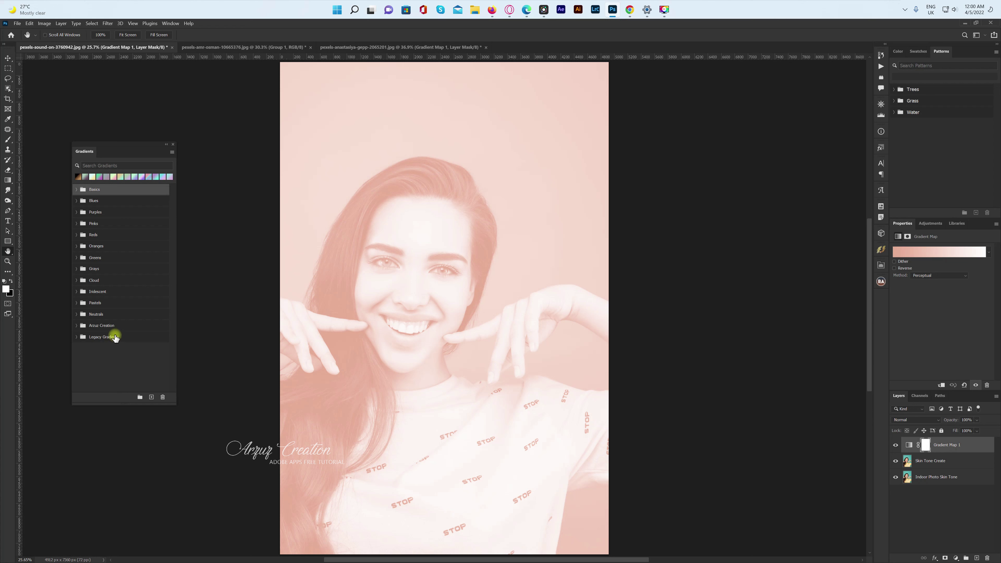
Step: Remove the Legacy Gradients folder, then re-add Legacy Gradients from the panel menu
left_click(85, 337)
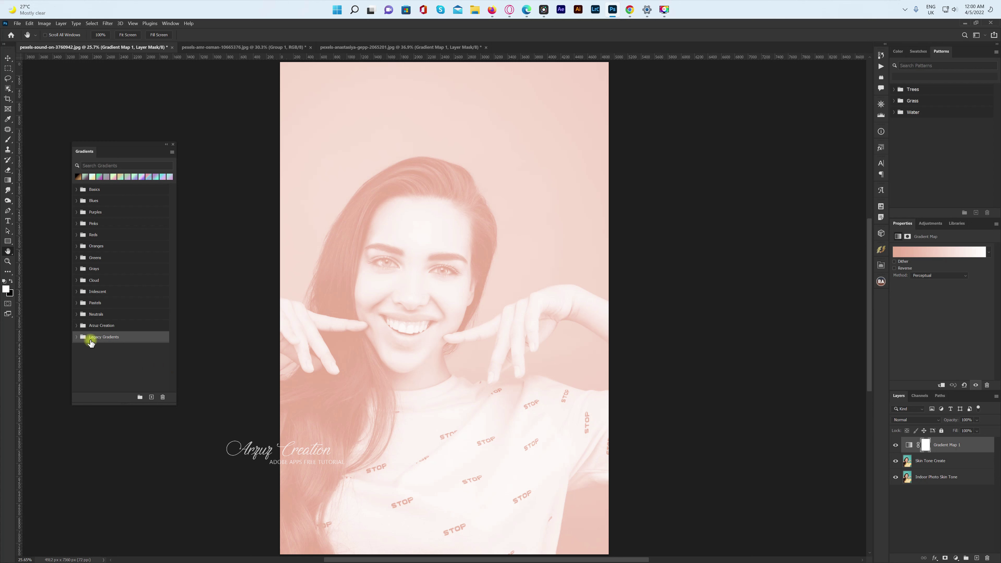
left_click(77, 337)
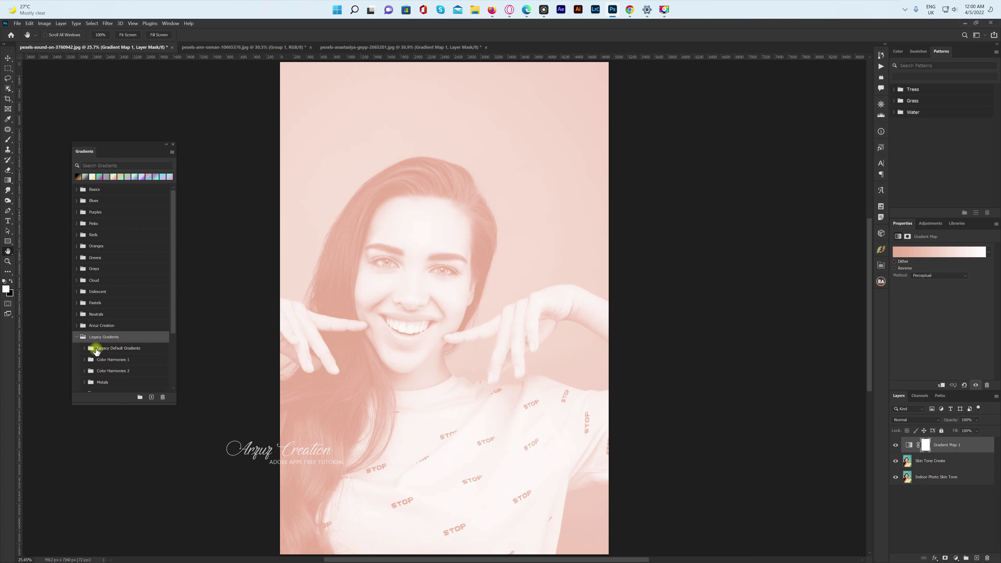
left_click(78, 338)
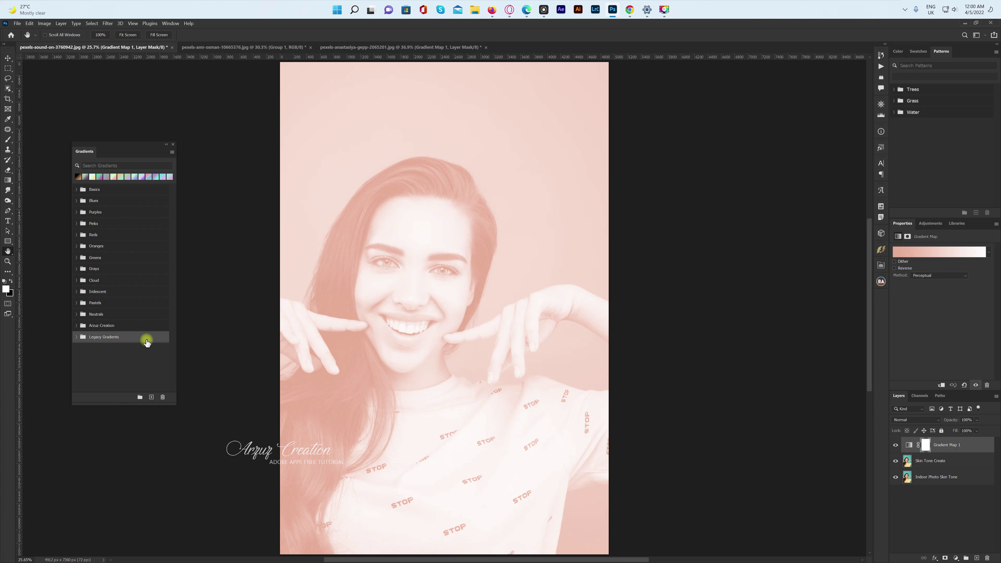
left_click_drag(150, 340, 162, 397)
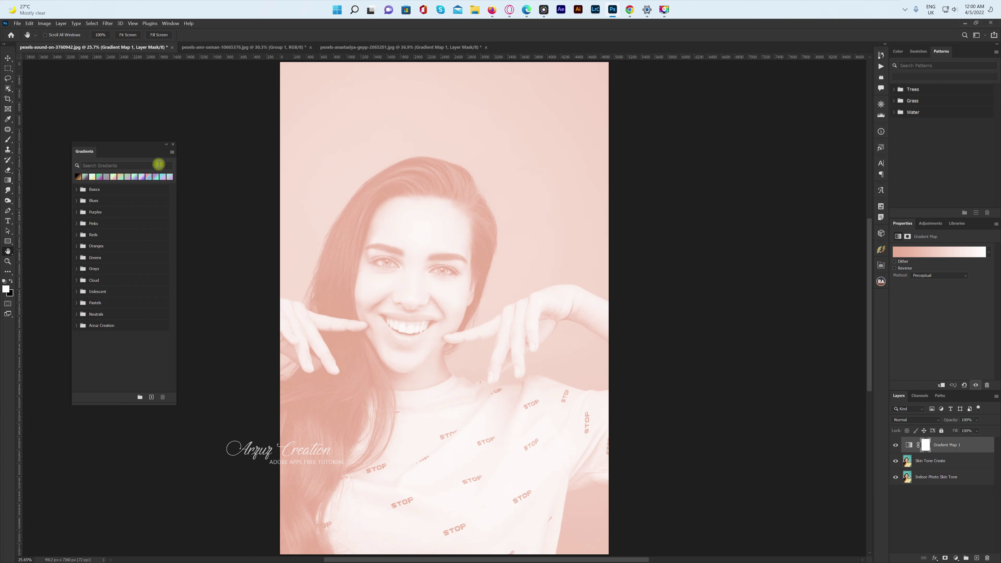
left_click(172, 154)
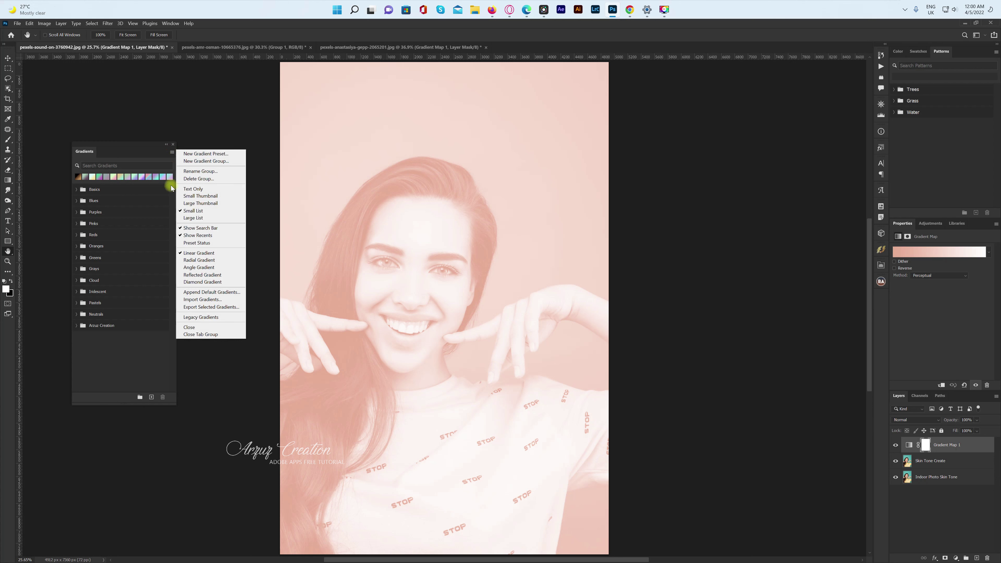
left_click(205, 318)
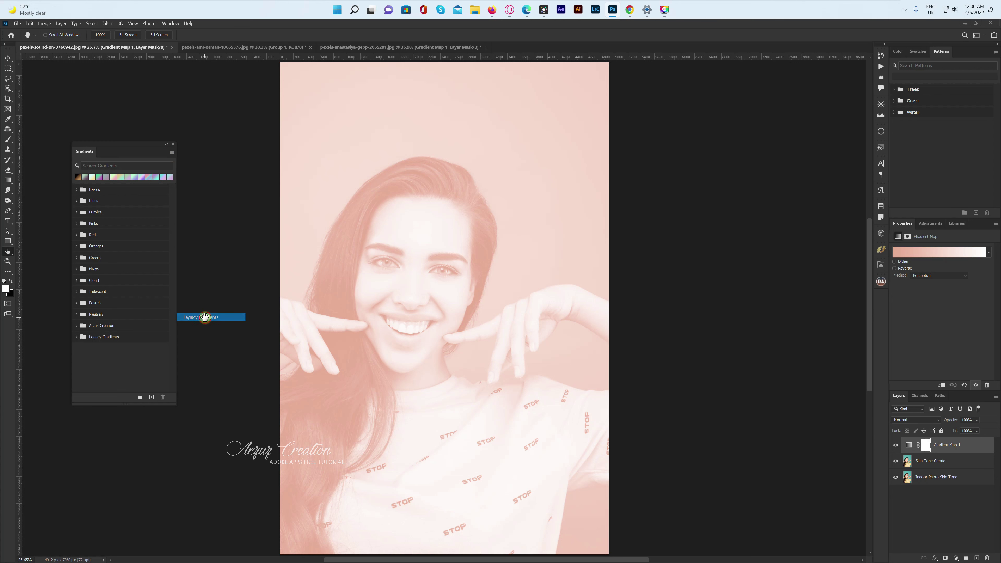
Step: Browse the Photographic Toning set inside Legacy Gradients, then collapse both folders
left_click(78, 341)
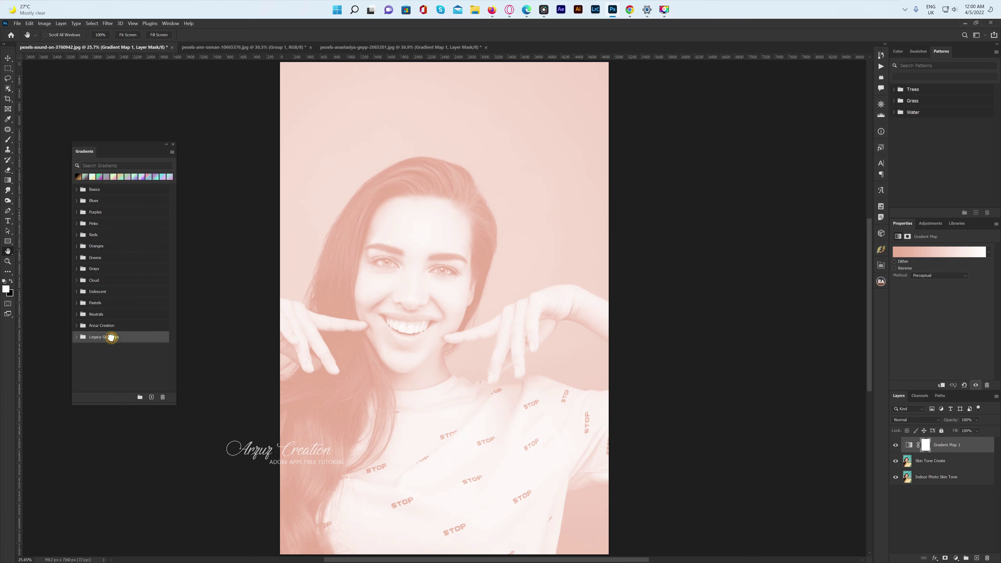
left_click(76, 338)
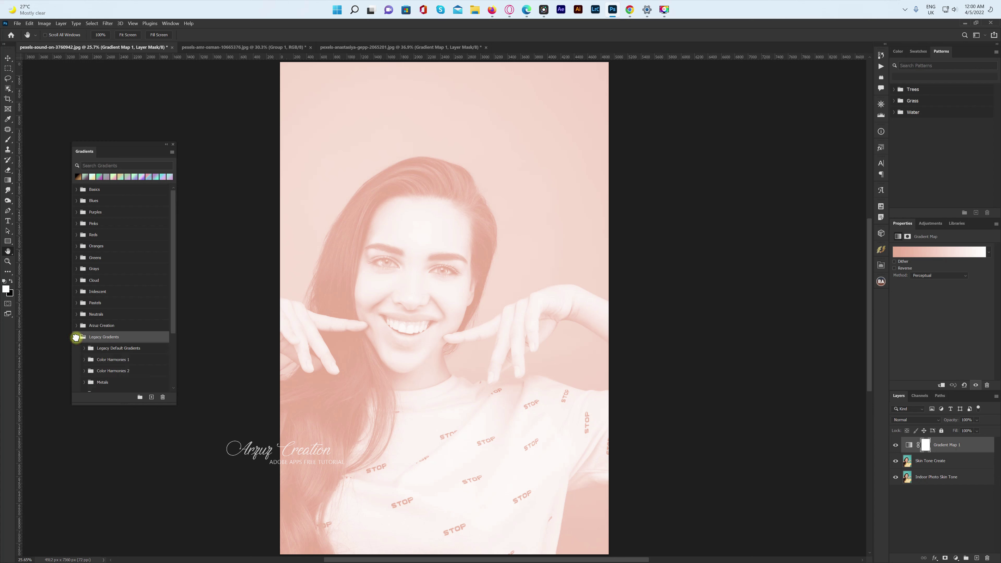
left_click_drag(170, 312, 165, 375)
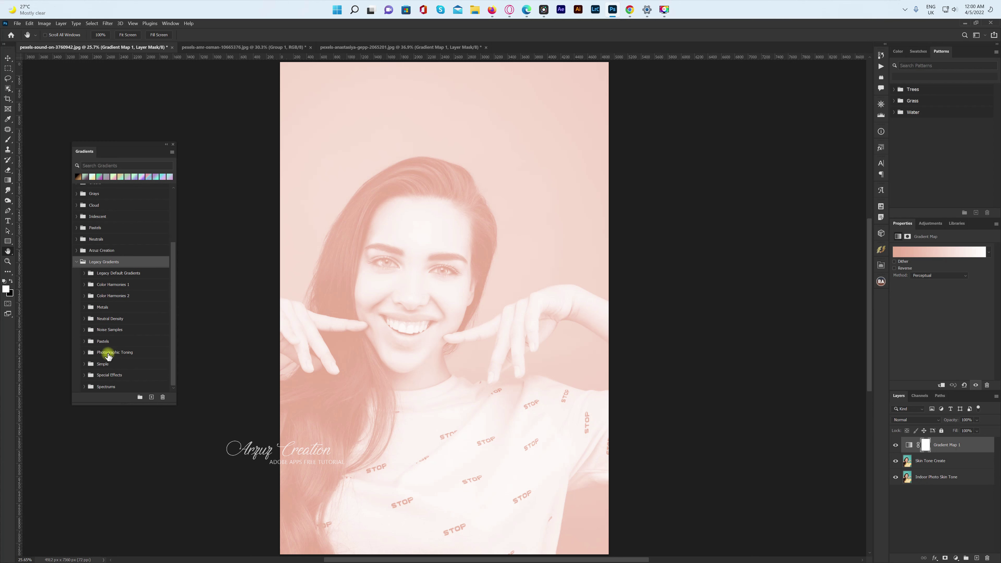
left_click(88, 355)
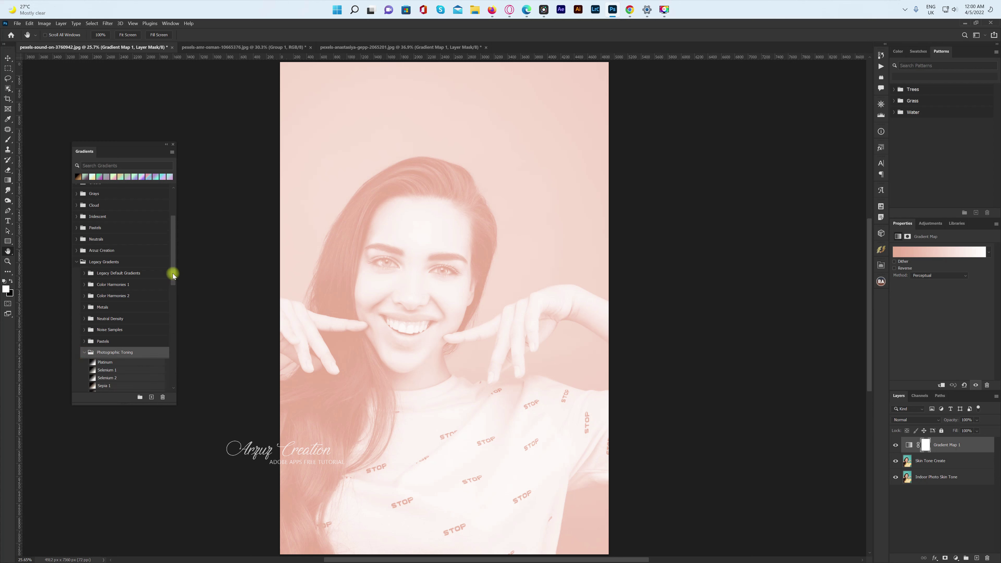
left_click_drag(173, 274, 171, 303)
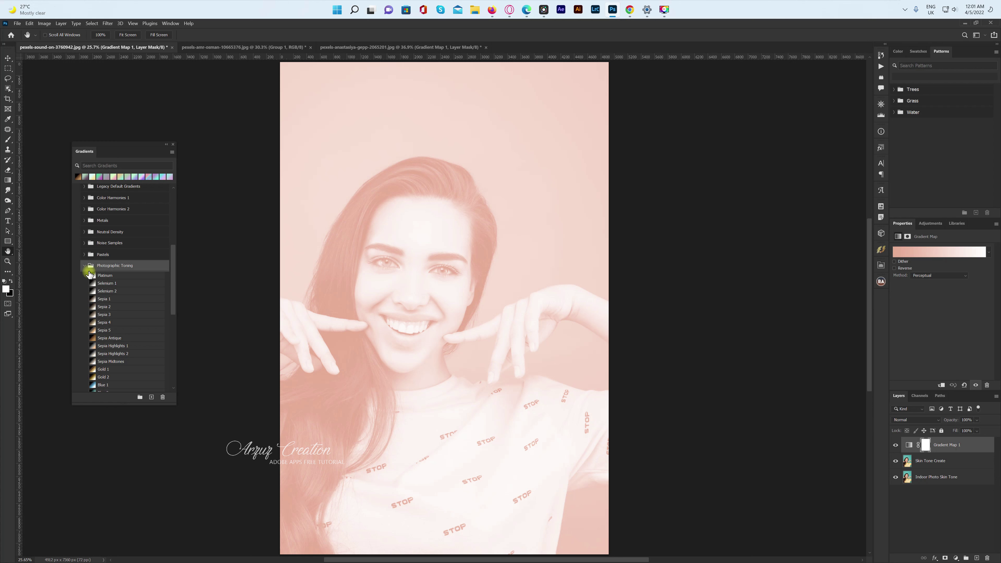
left_click(84, 266)
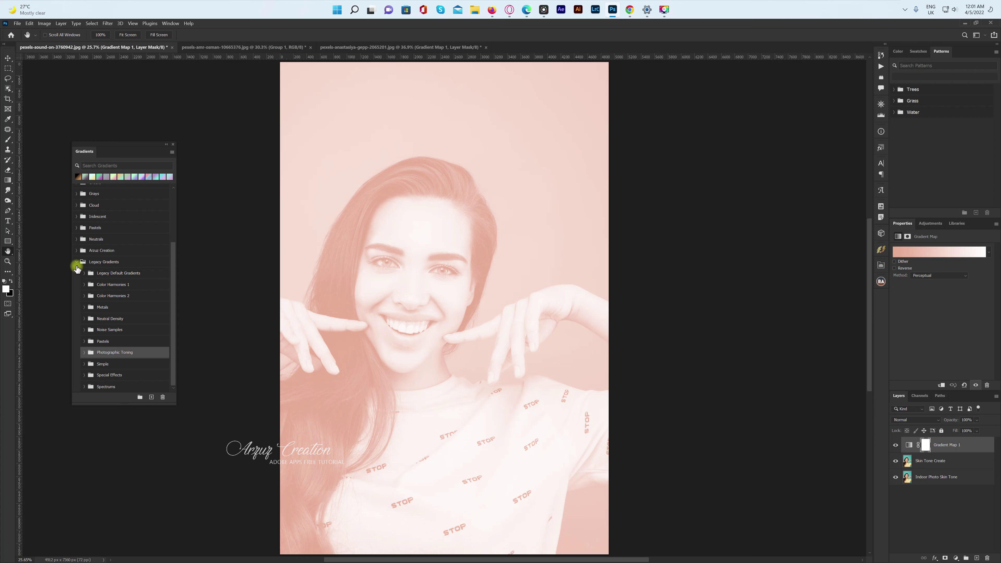
left_click(76, 262)
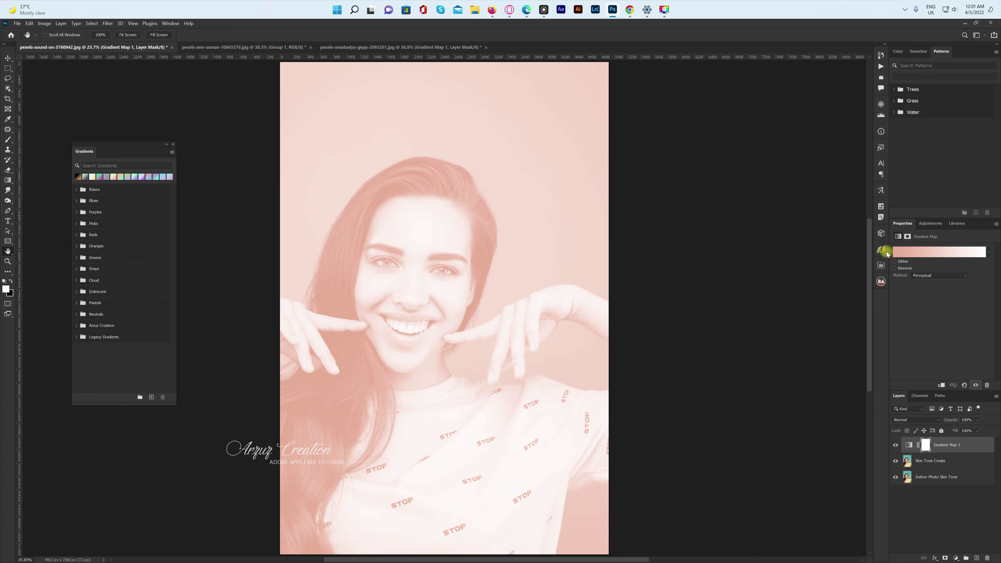
Step: Choose Sepia Antique from Legacy Gradients > Photographic Toning in the Gradient Editor and confirm
left_click(932, 253)
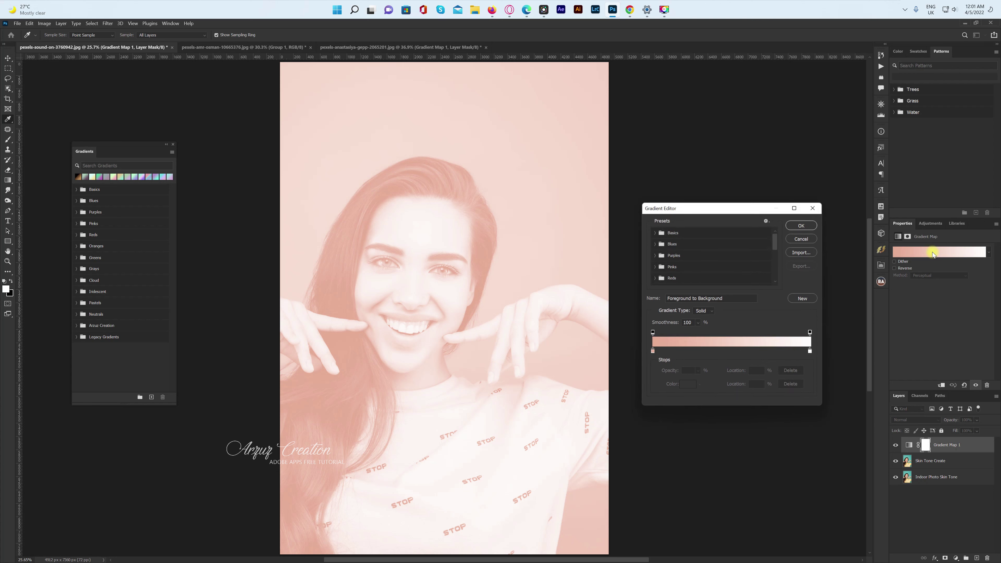
left_click_drag(775, 241, 775, 275)
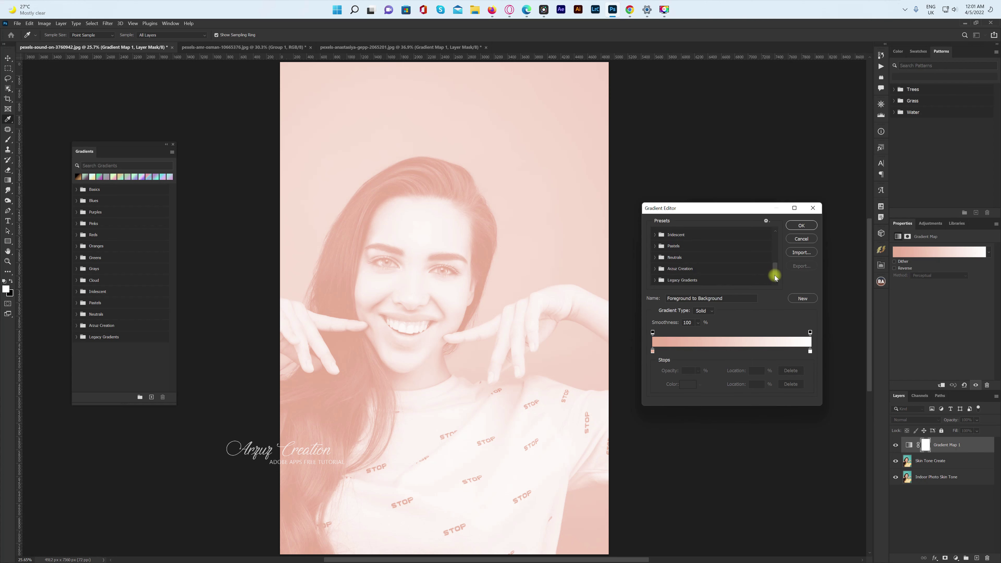
left_click(655, 280)
left_click_drag(772, 257, 775, 280)
left_click(681, 258)
left_click(680, 247)
left_click(663, 248)
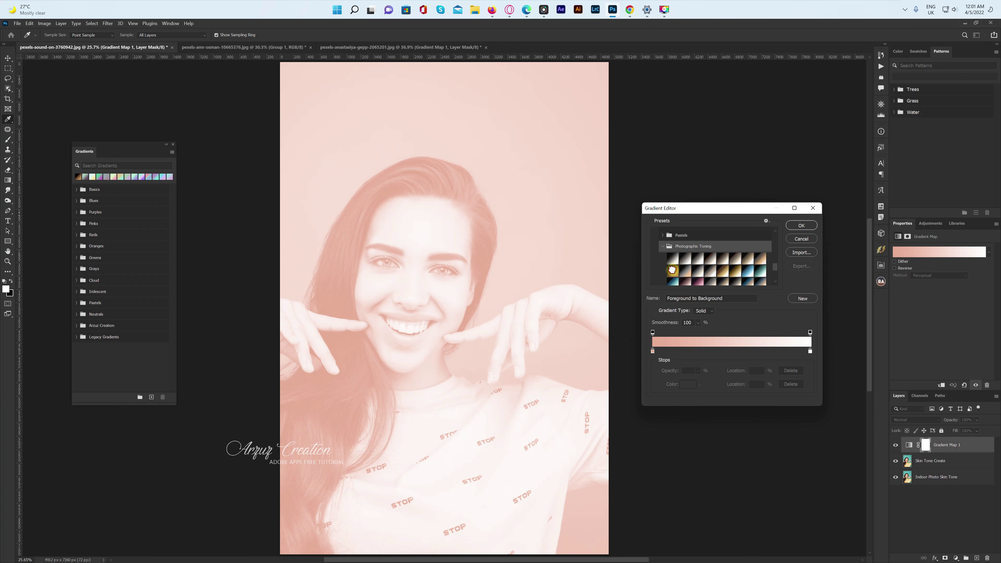
left_click(673, 271)
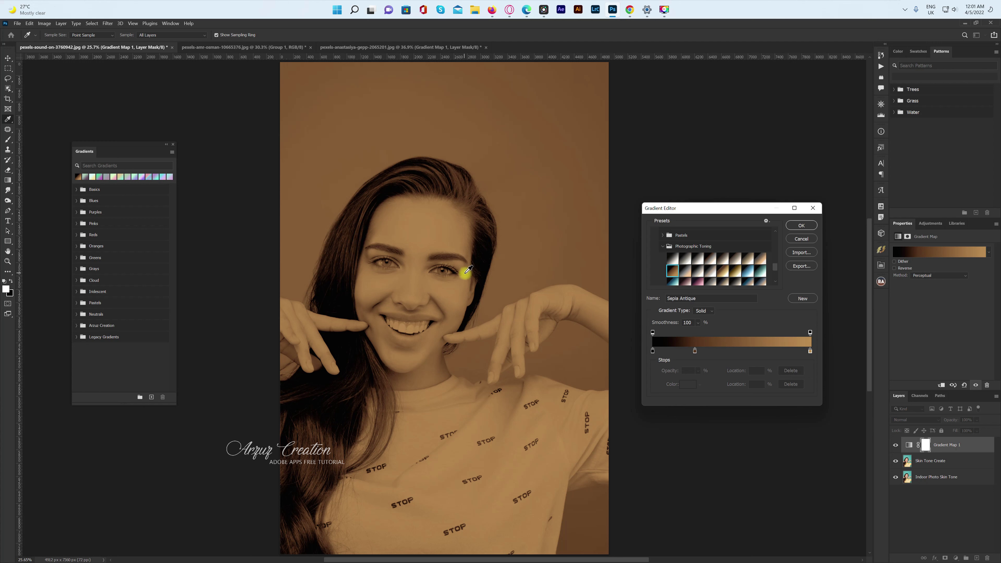
left_click_drag(739, 210, 752, 216)
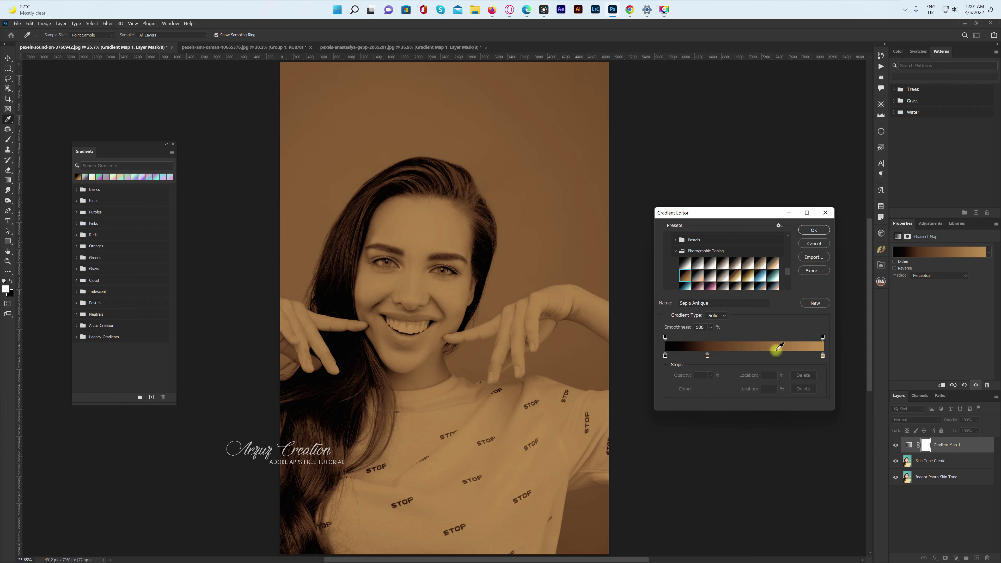
left_click(811, 231)
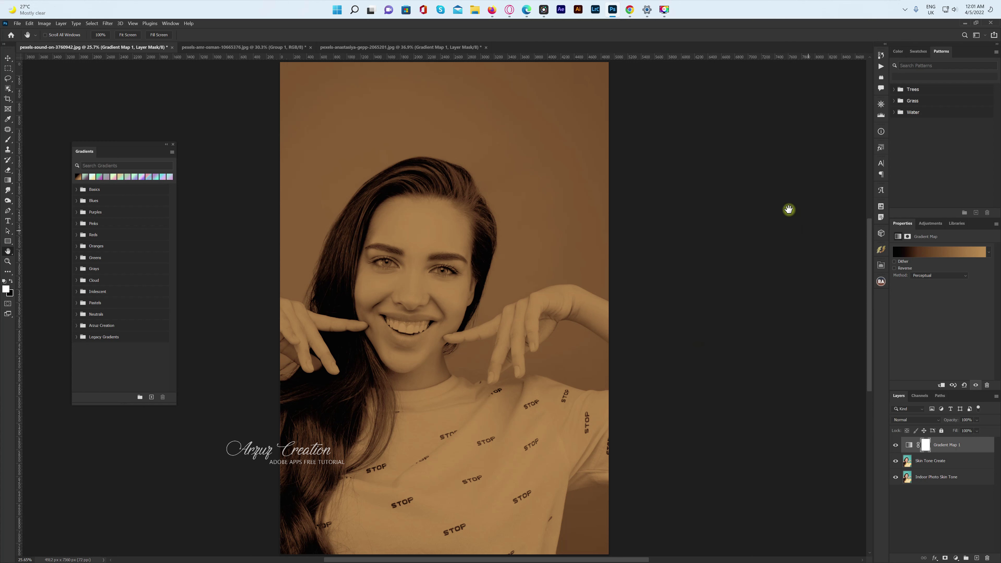
Step: Set Gradient Map 1 to Soft Light blending at 60% opacity
left_click(917, 420)
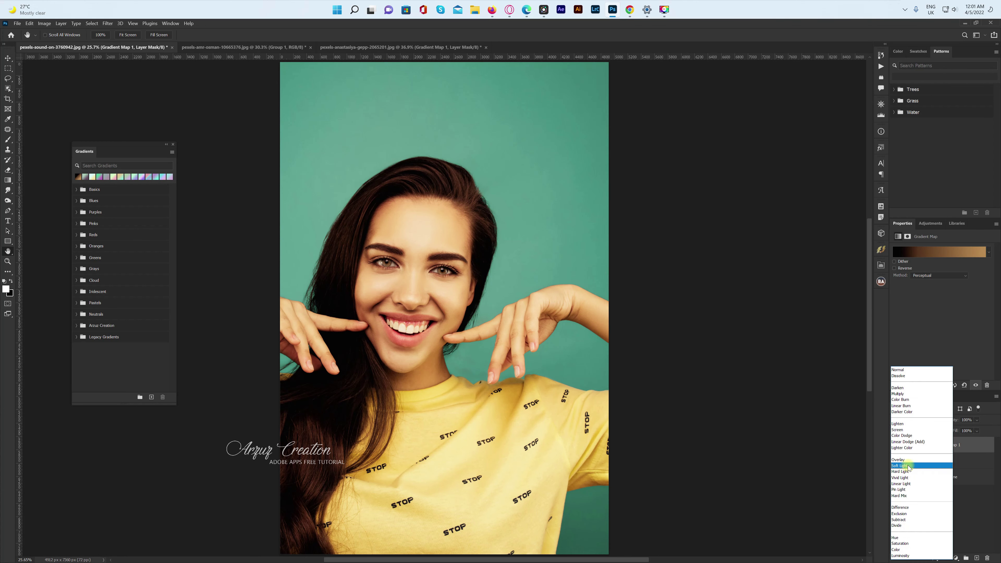
left_click(907, 465)
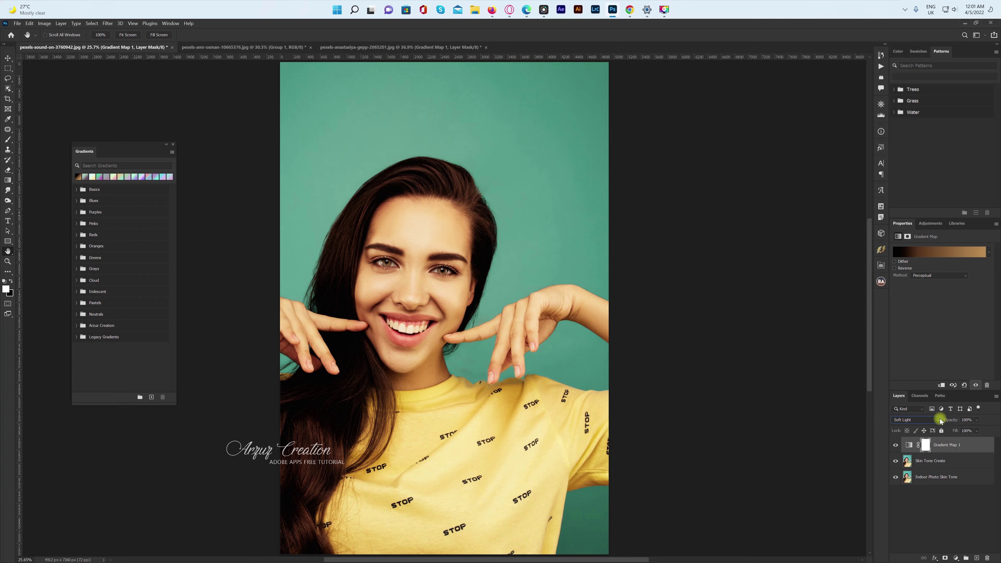
left_click_drag(952, 420, 942, 422)
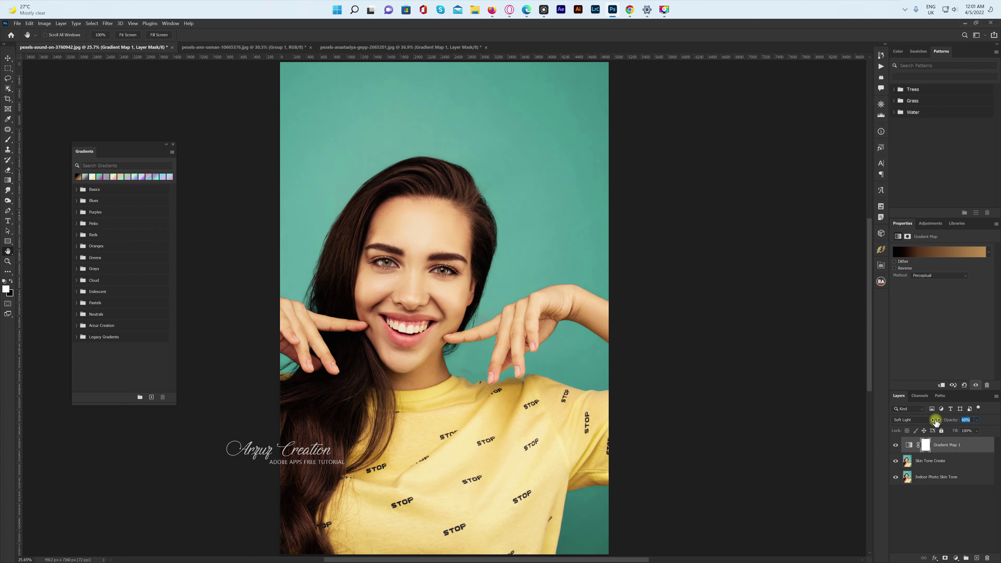
left_click(971, 451)
left_click(951, 465)
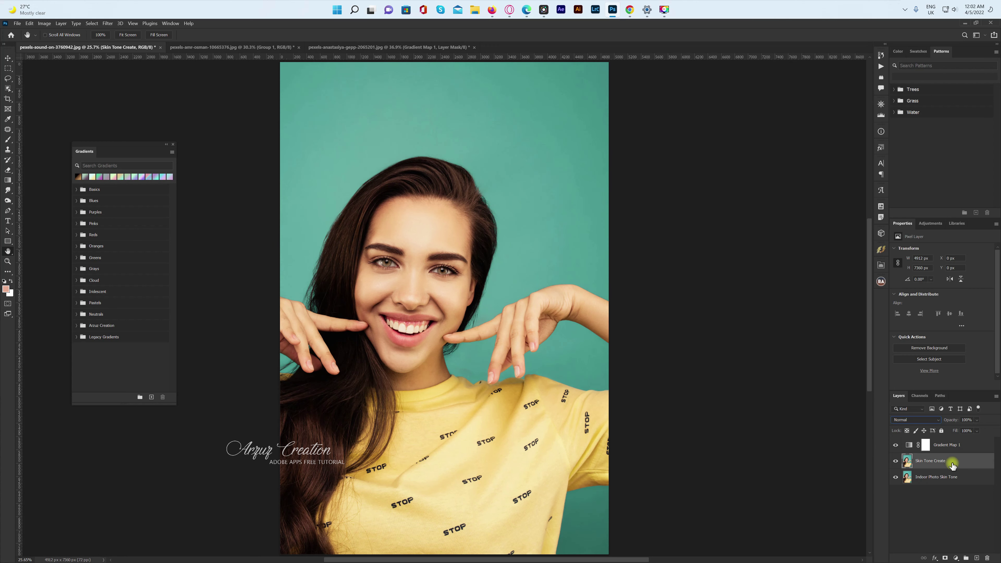
Step: Select Skin Tone Create and Indoor Photo Skin Tone and group them with Ctrl+G
left_click(951, 482, "shift")
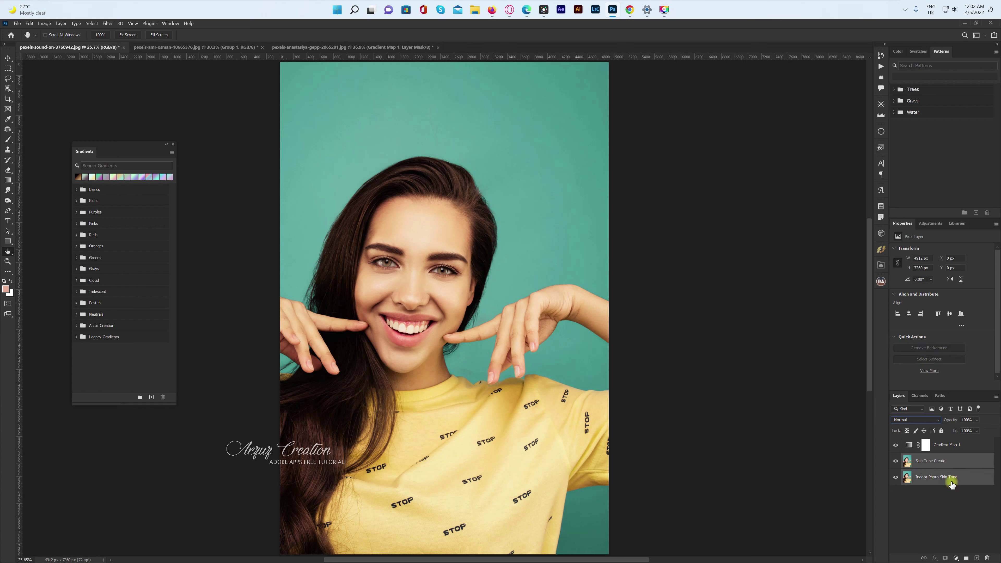
left_click(953, 484, "ctrl")
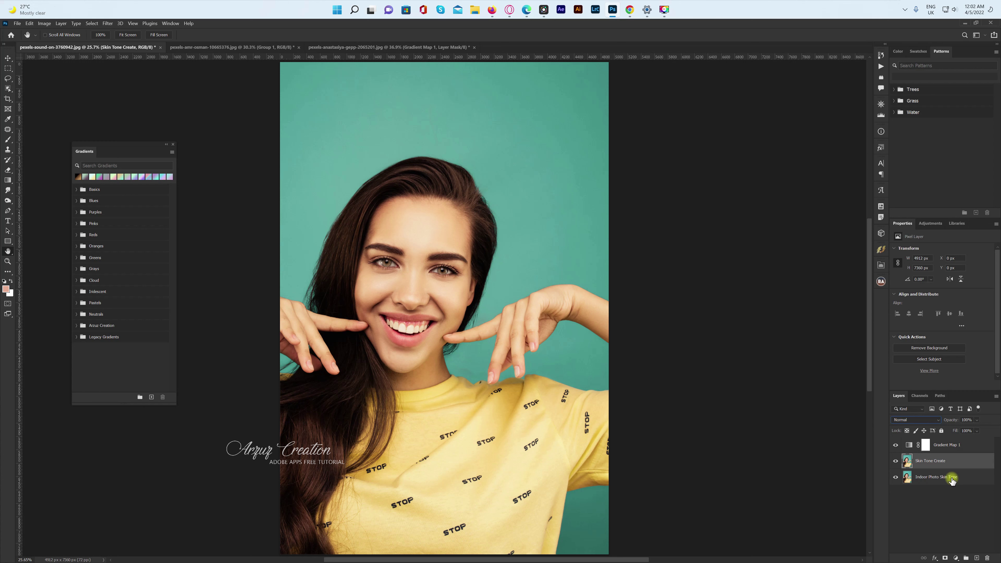
left_click(952, 481, "ctrl")
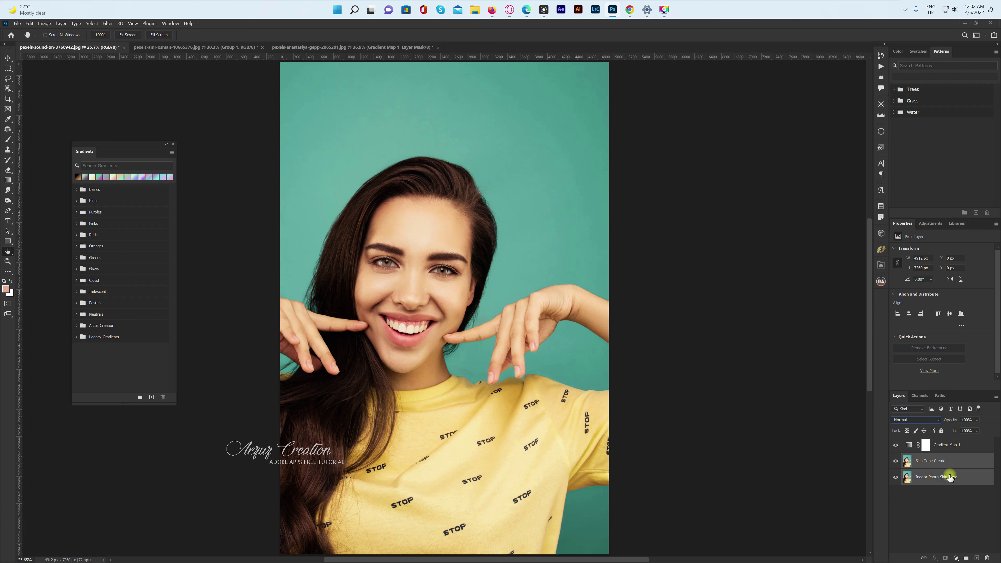
key("ctrl+g")
Step: Rename the new group to 'Image', correcting the typo
left_click(929, 460)
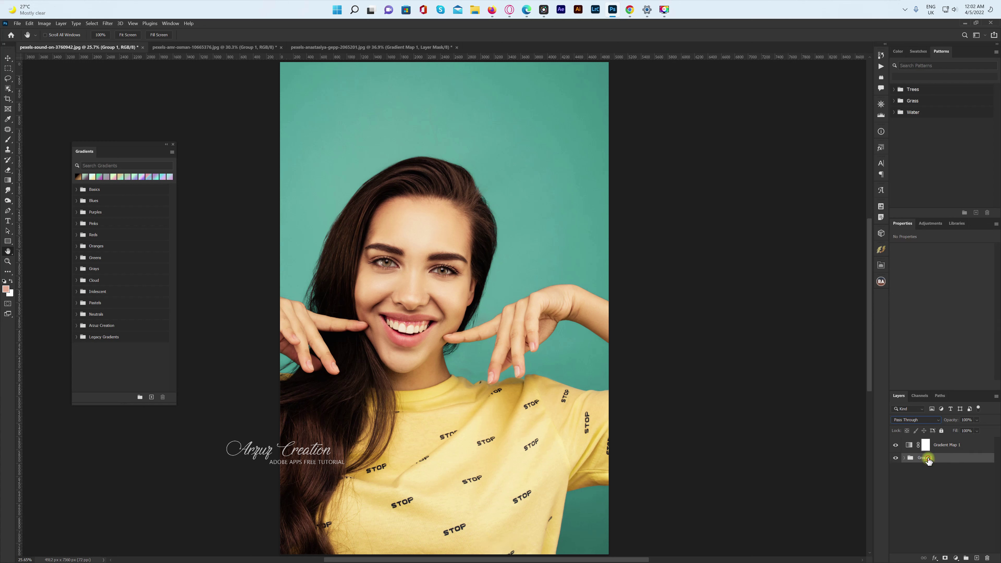
double_click(927, 458)
key("Return")
double_click(924, 458)
left_click(938, 457)
type("e")
key("Return")
left_click(951, 450)
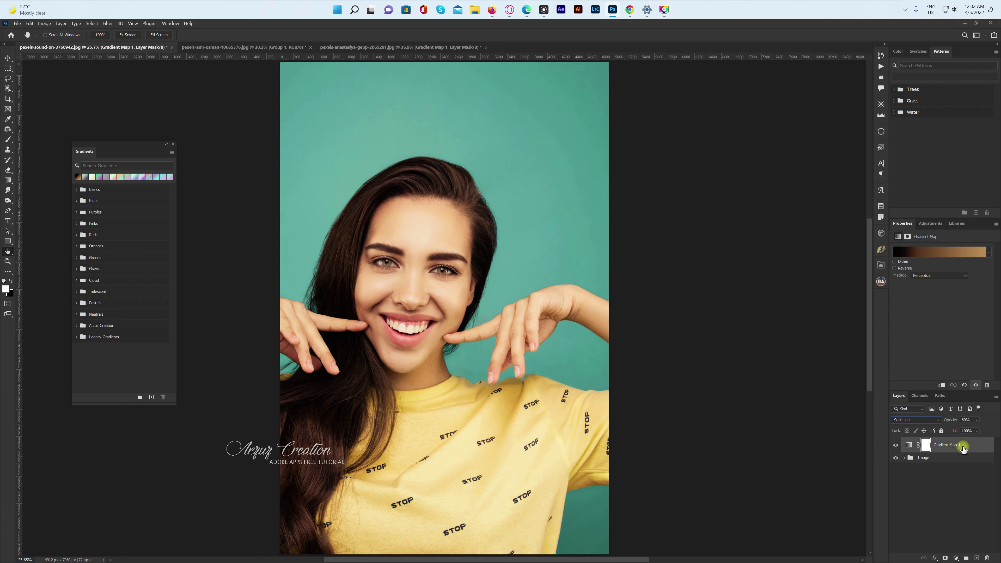
Step: Open Gradient Map 1's Blending Options and try the Underlying Layer black slider at 57, 113, then 11
right_click(974, 445)
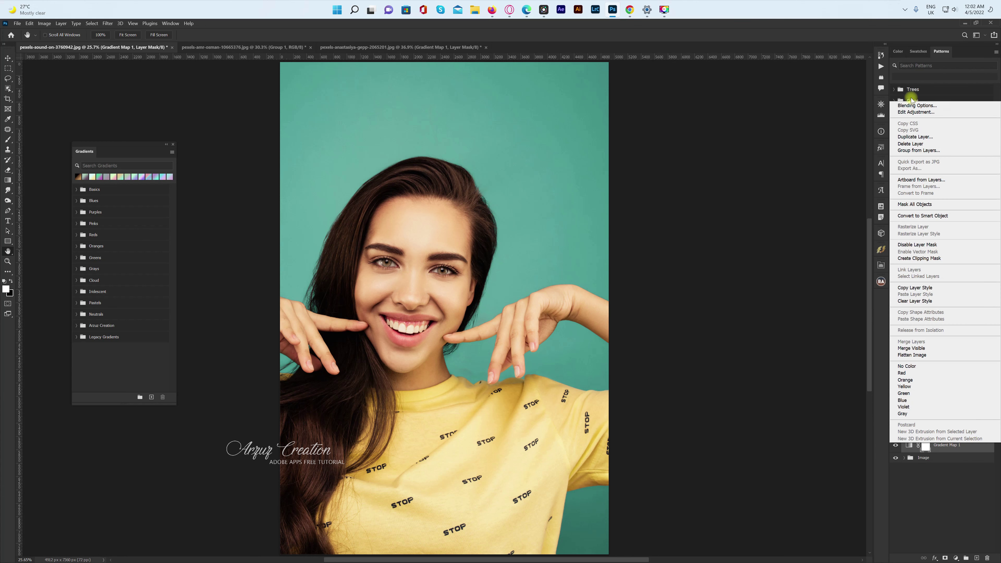
left_click(947, 106)
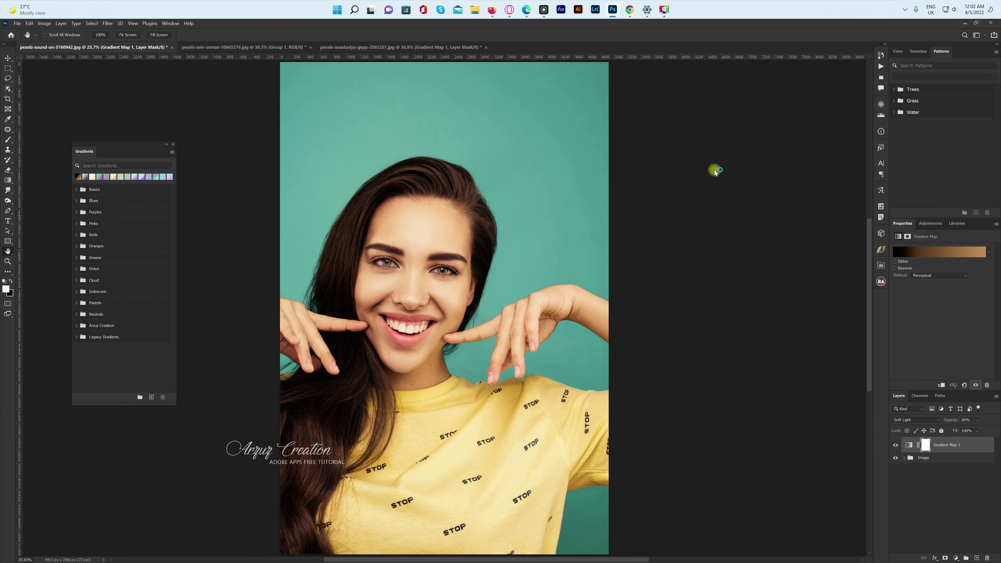
mouse_move(722, 253)
left_mouse_down()
mouse_move(719, 150)
mouse_move(714, 161)
left_mouse_up()
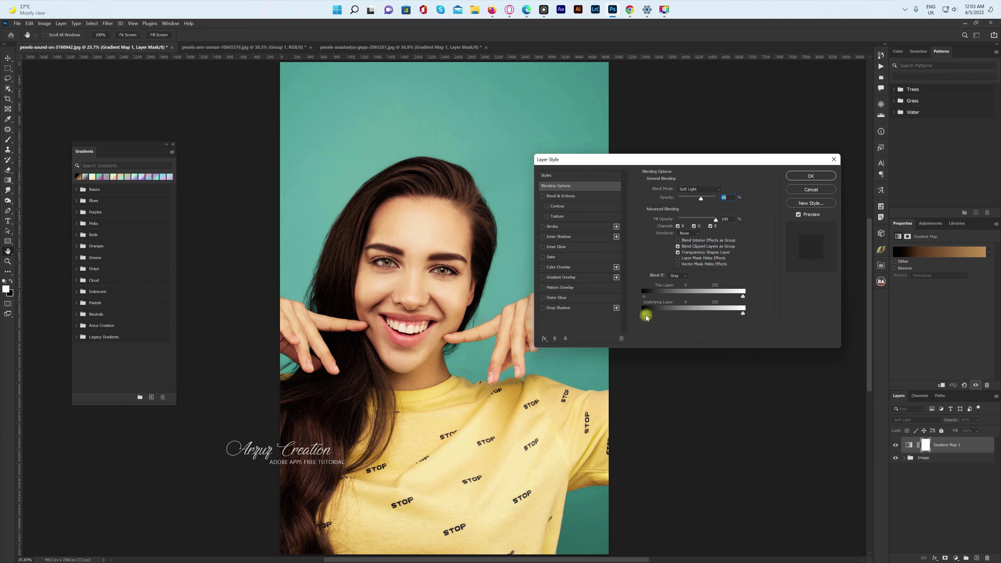
left_click_drag(646, 315, 660, 314)
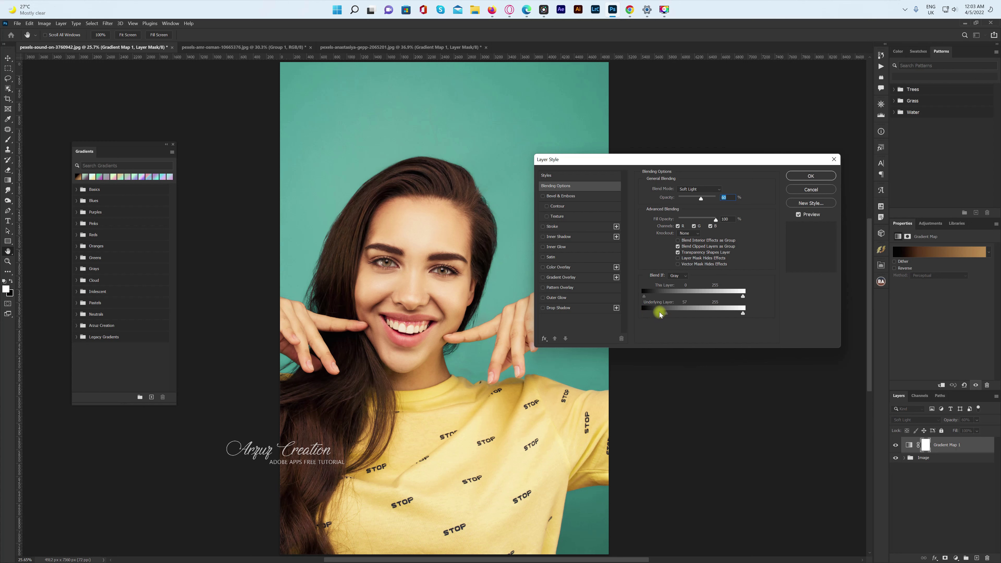
mouse_move(661, 314)
left_mouse_down()
mouse_move(689, 312)
mouse_move(640, 315)
left_mouse_up()
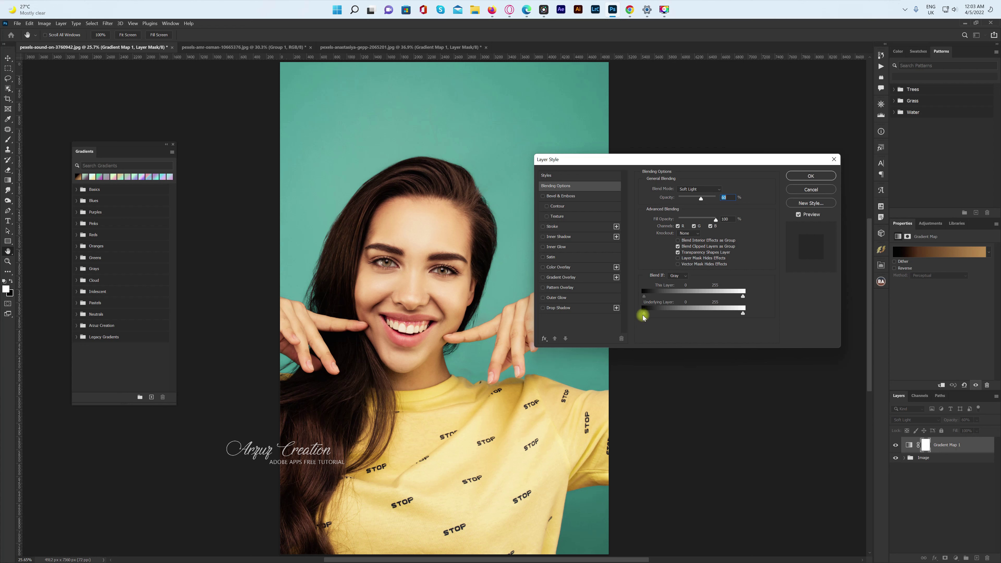
left_click_drag(644, 315, 648, 315)
Step: Split the Underlying Layer black slider to about 25/90, confirm, and show the toning layer again
left_click_drag(649, 314, 654, 318, "alt")
left_click_drag(654, 316, 675, 314)
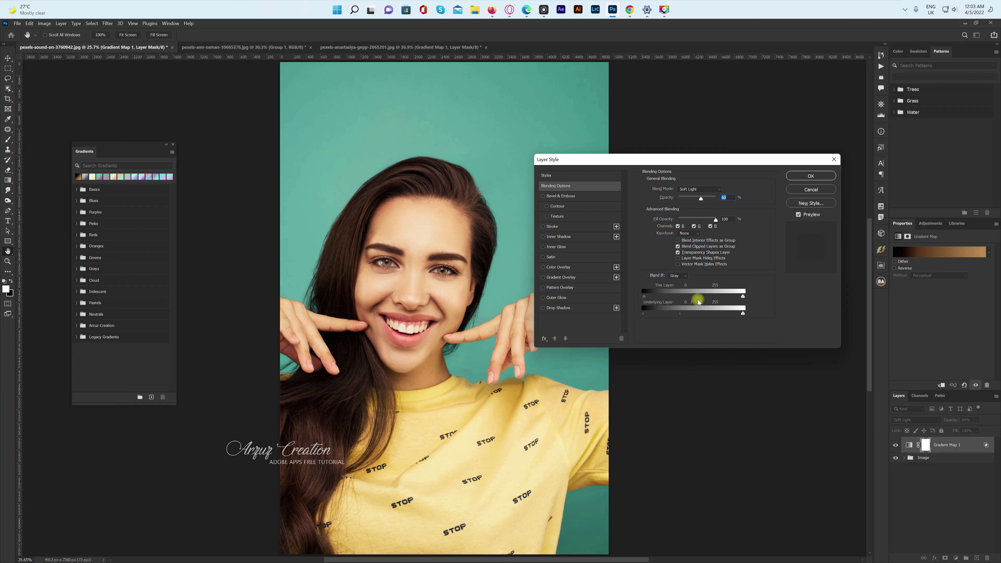
left_click(649, 314)
left_click(743, 314)
left_click(812, 176)
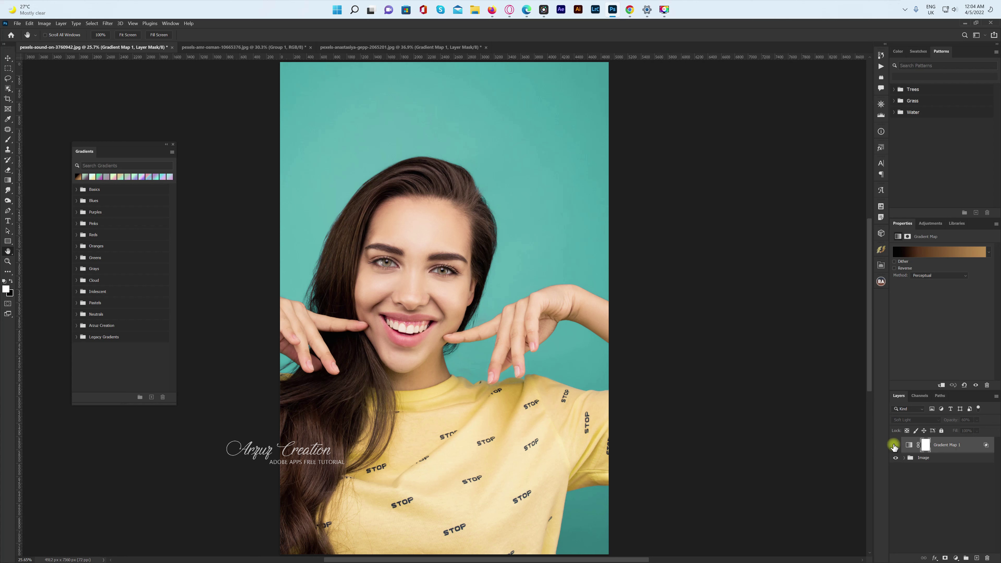
left_click(896, 446)
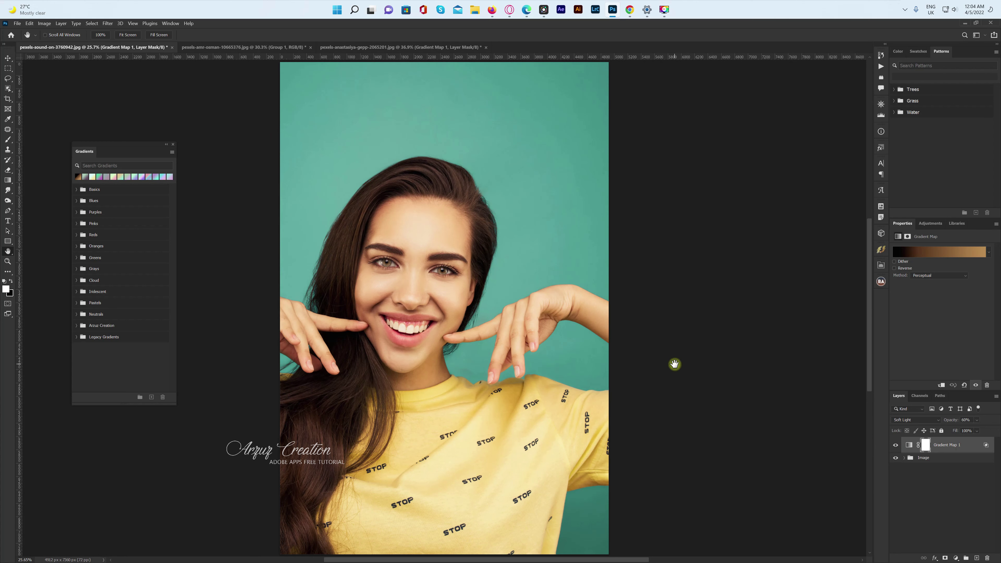
Step: On the second portrait, delete the existing Gradient Map 1 layer
left_click(257, 47)
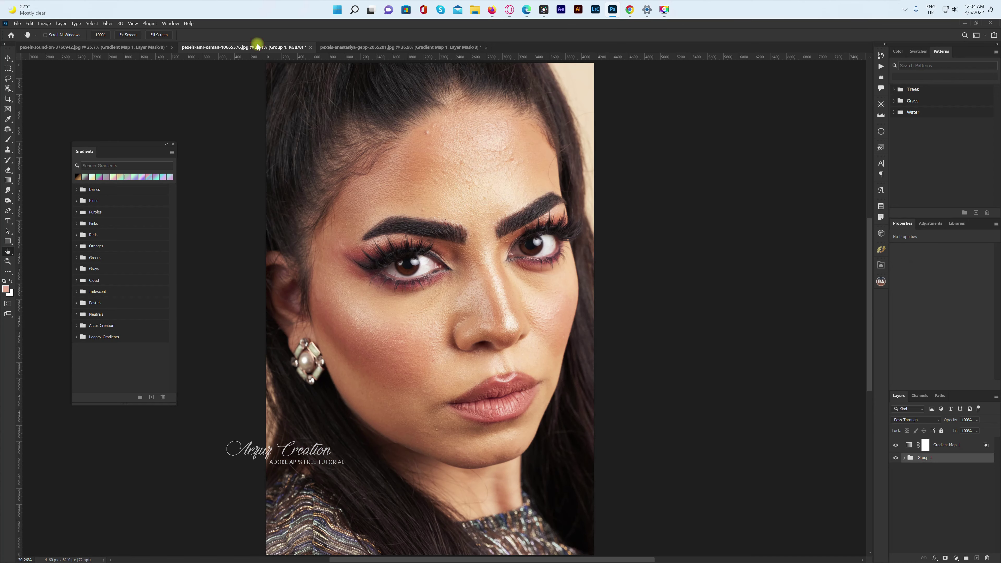
left_click(950, 445)
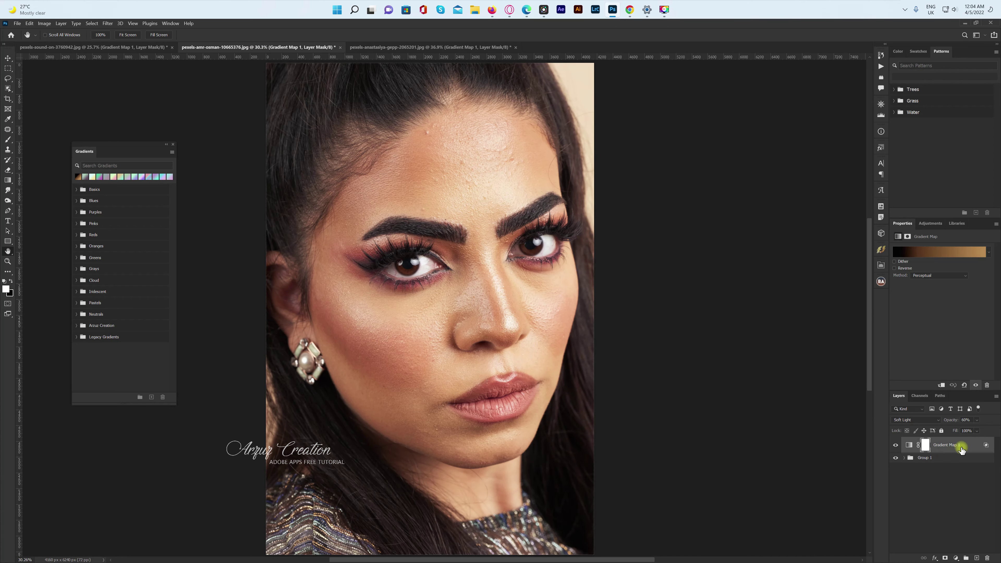
left_click_drag(970, 445, 986, 557)
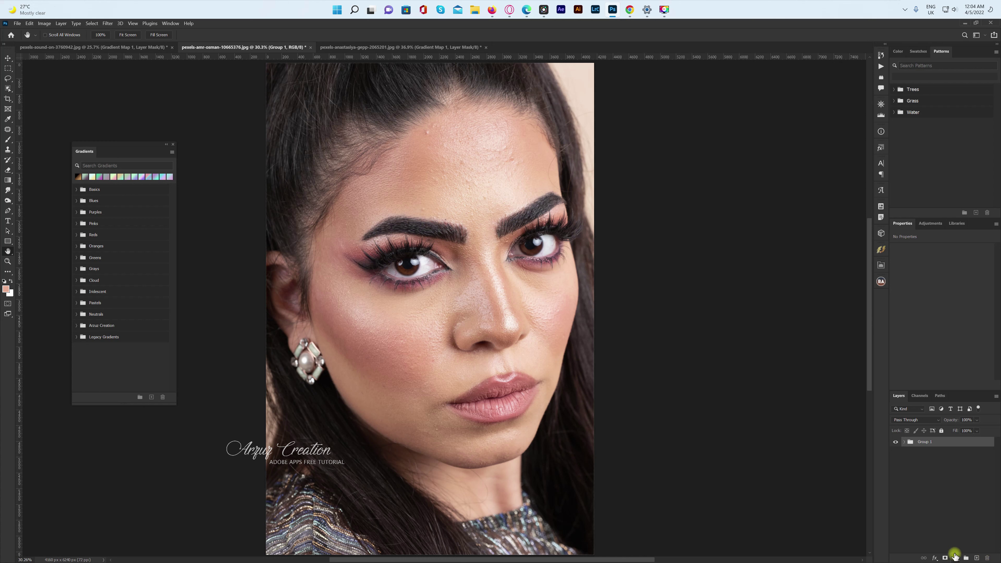
left_click(905, 442)
Step: Add a new Gradient Map using Legacy Gradients > Photographic Toning > Sepia Antique
left_click(955, 558)
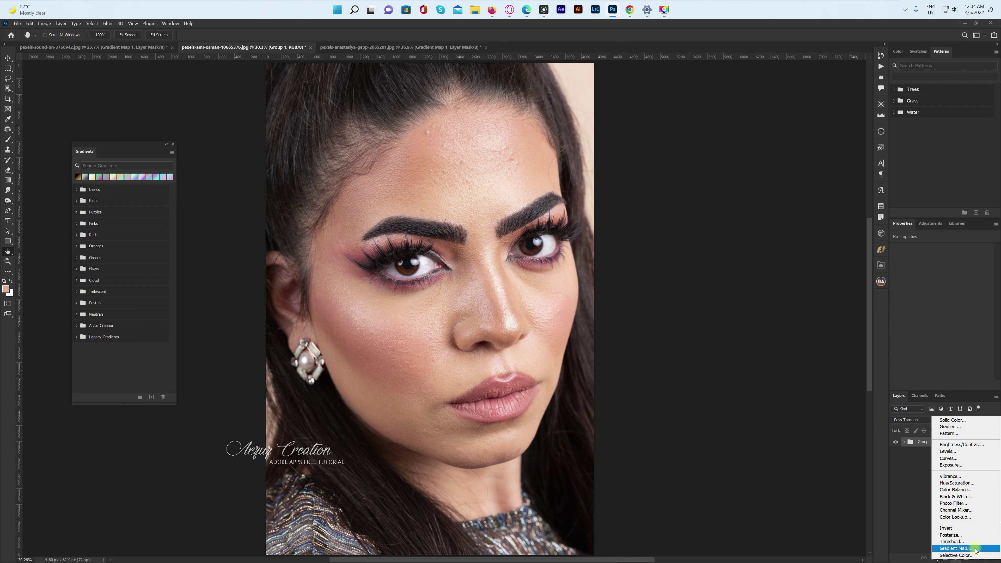
left_click(948, 549)
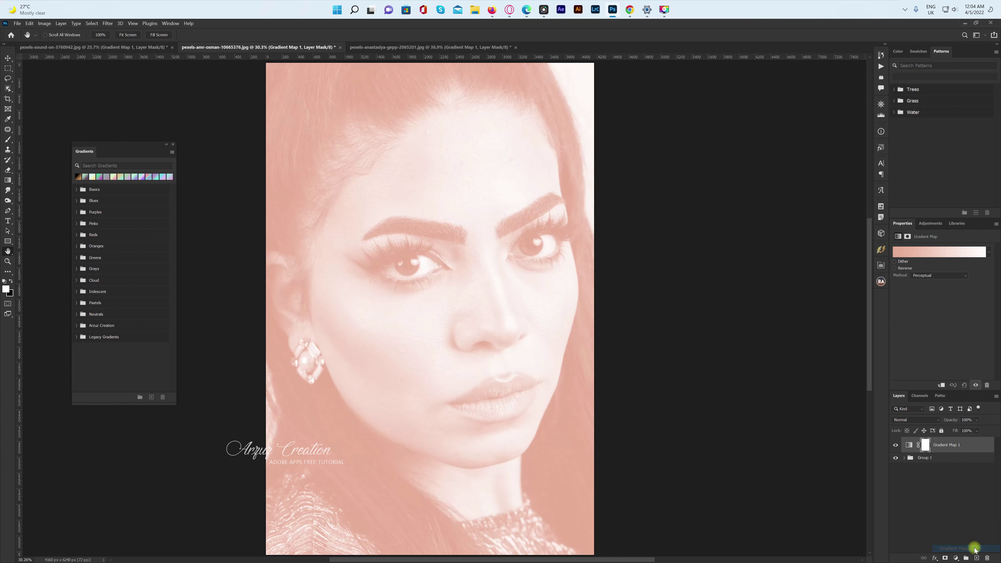
left_click(923, 250)
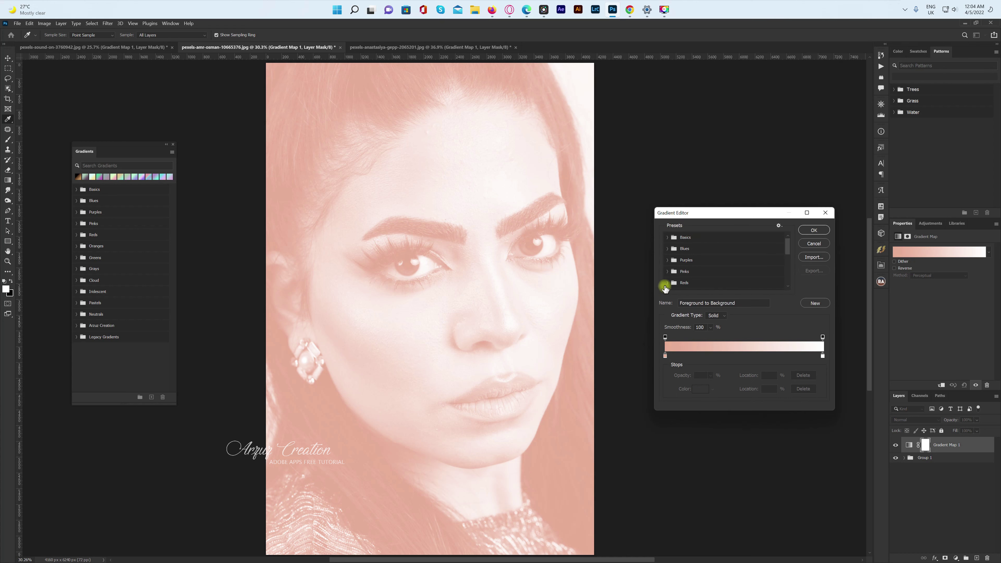
left_click_drag(787, 245, 788, 277)
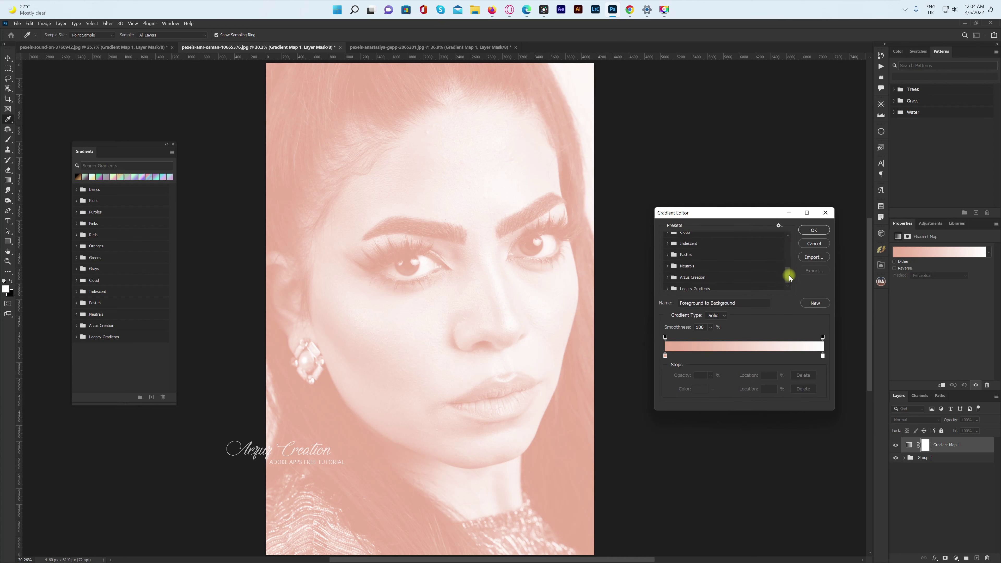
left_click(667, 285)
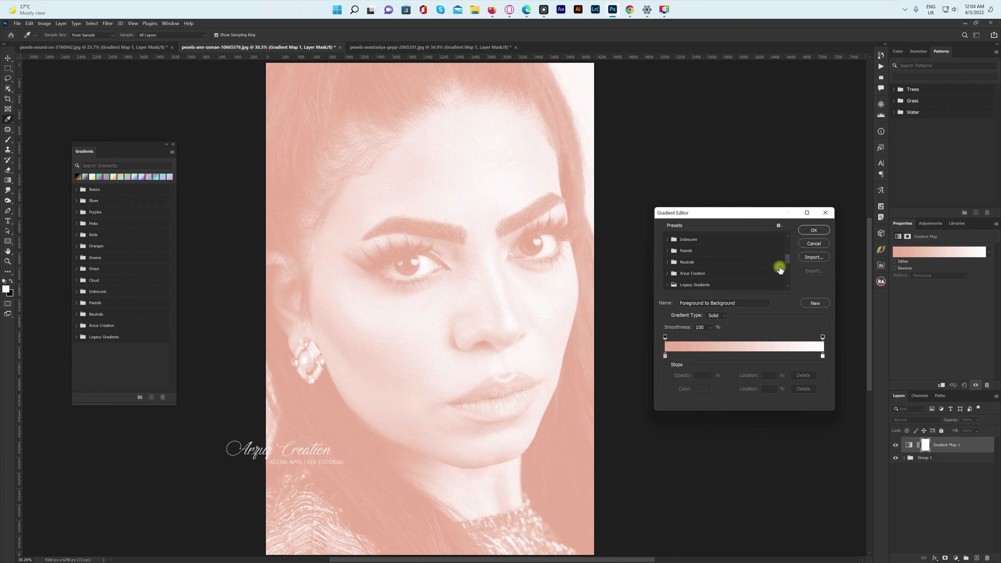
left_click_drag(789, 261, 789, 285)
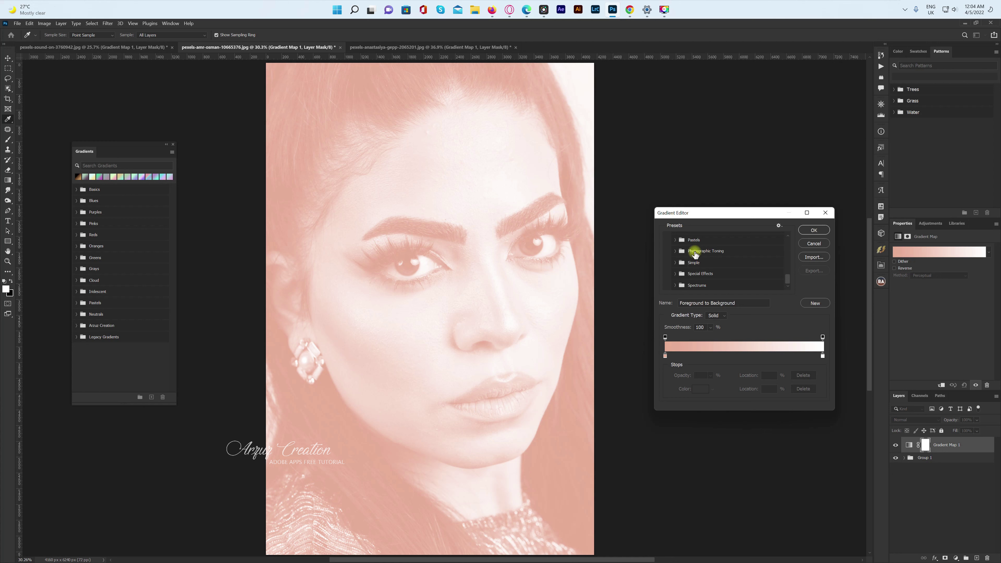
left_click(676, 253)
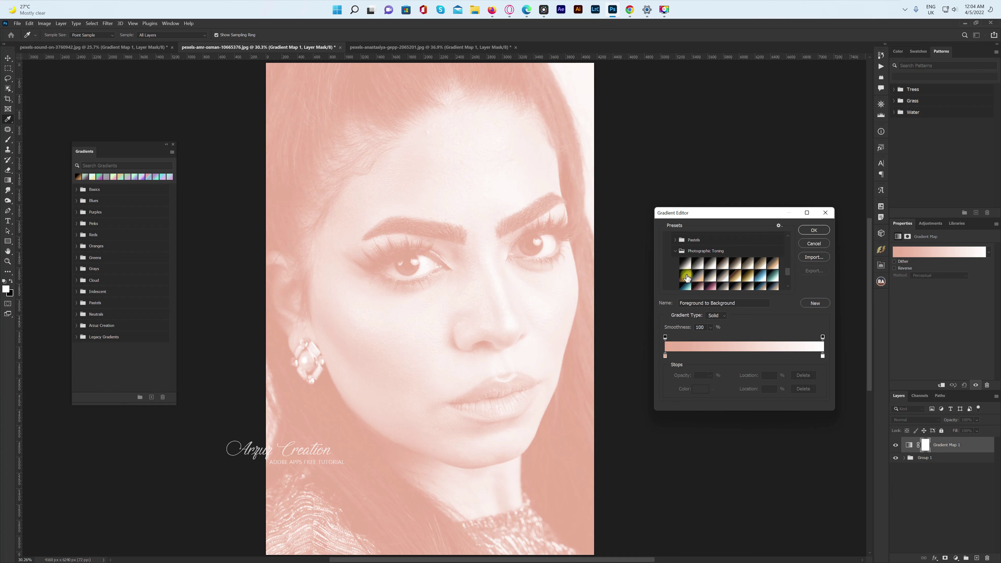
left_click(685, 274)
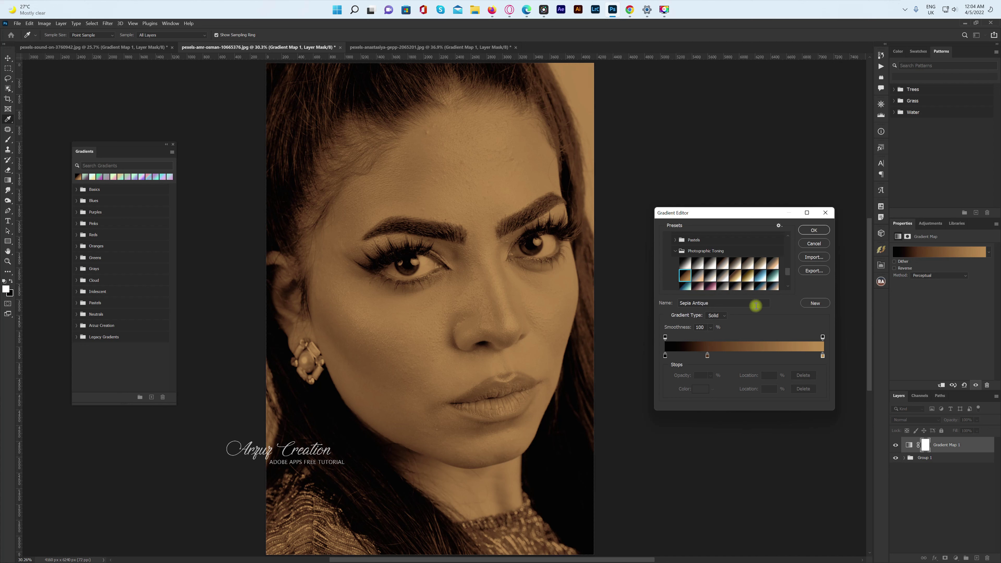
left_click(805, 230)
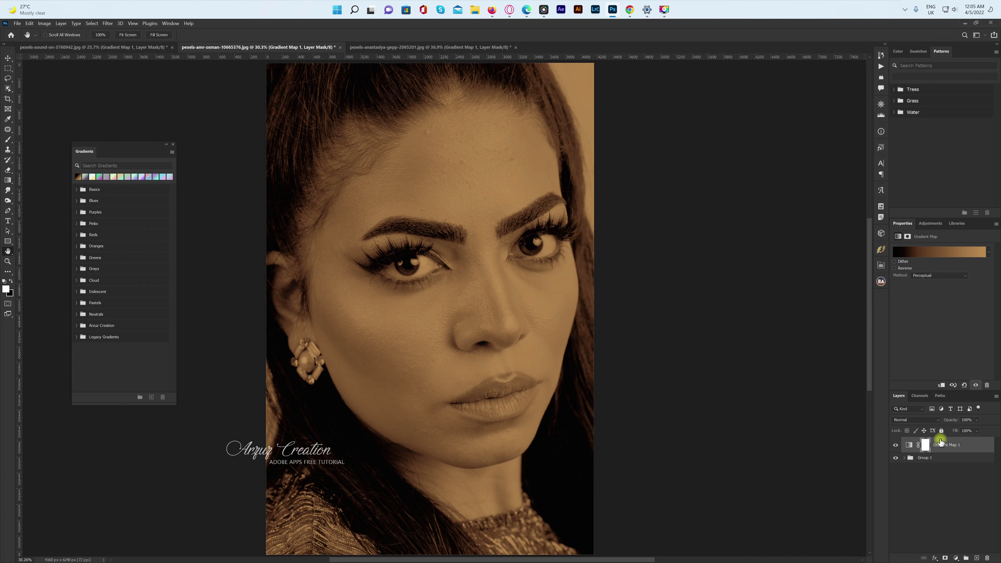
Step: Set the gradient map to Soft Light at 60% opacity and open its Blending Options
left_click(915, 421)
left_click(912, 466)
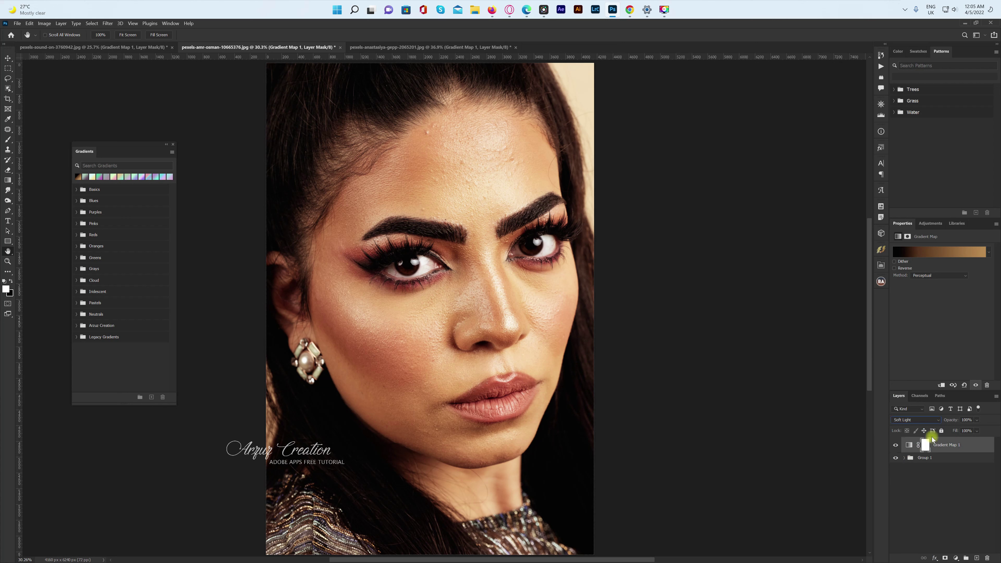
left_click_drag(954, 419, 935, 418)
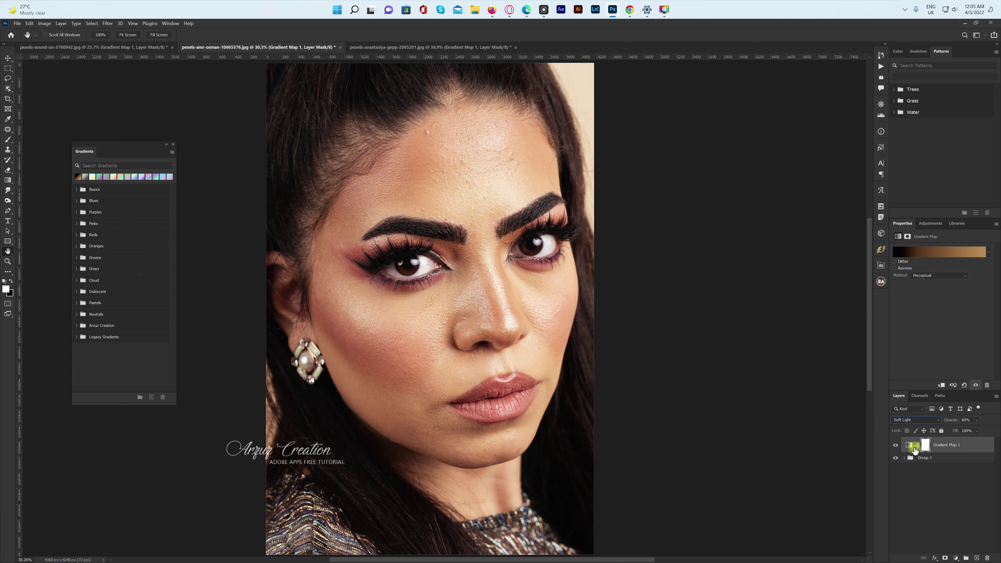
left_click(963, 453)
right_click(972, 443)
left_click(973, 446)
right_click(973, 446)
left_click(943, 105)
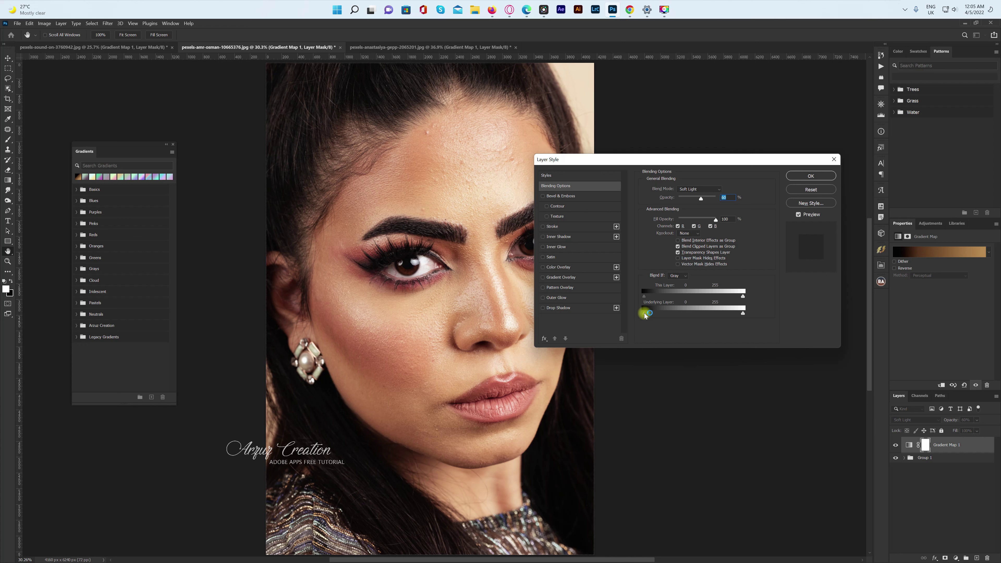
Step: Split the Underlying Layer shadow slider to 30/130, confirm, and toggle the gradient map to compare
left_click_drag(644, 316, 686, 316)
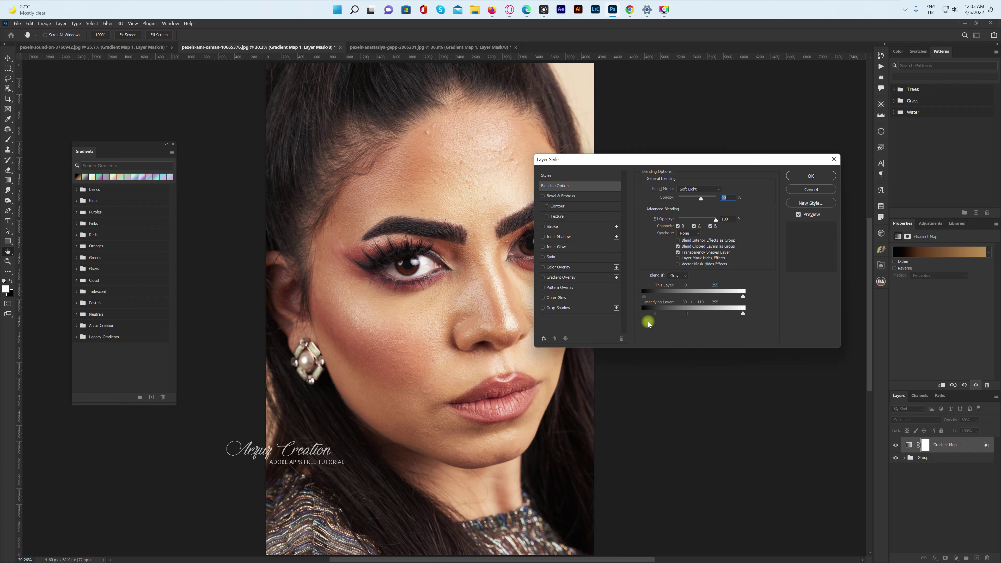
left_click(806, 176)
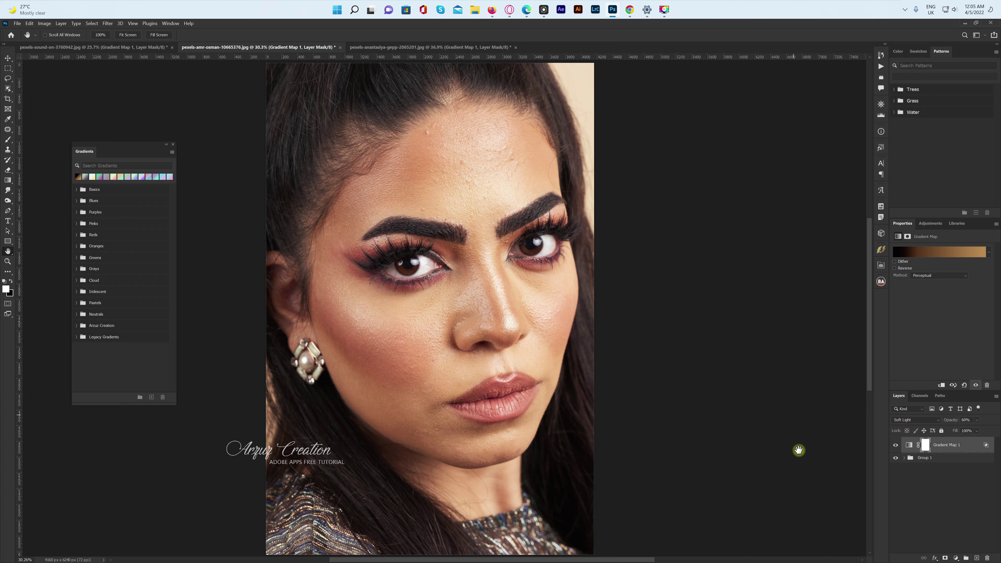
left_click(894, 446)
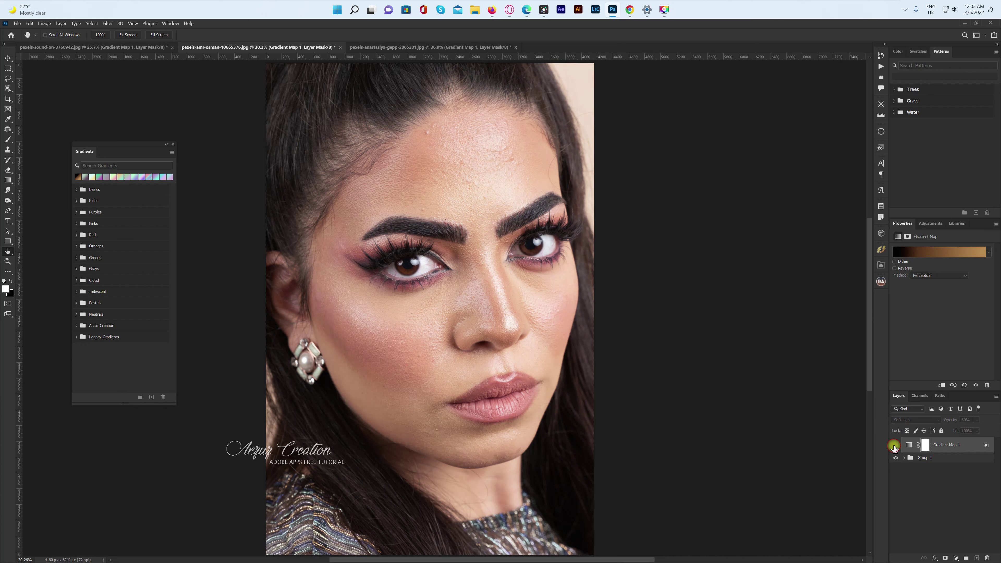
left_click(895, 446)
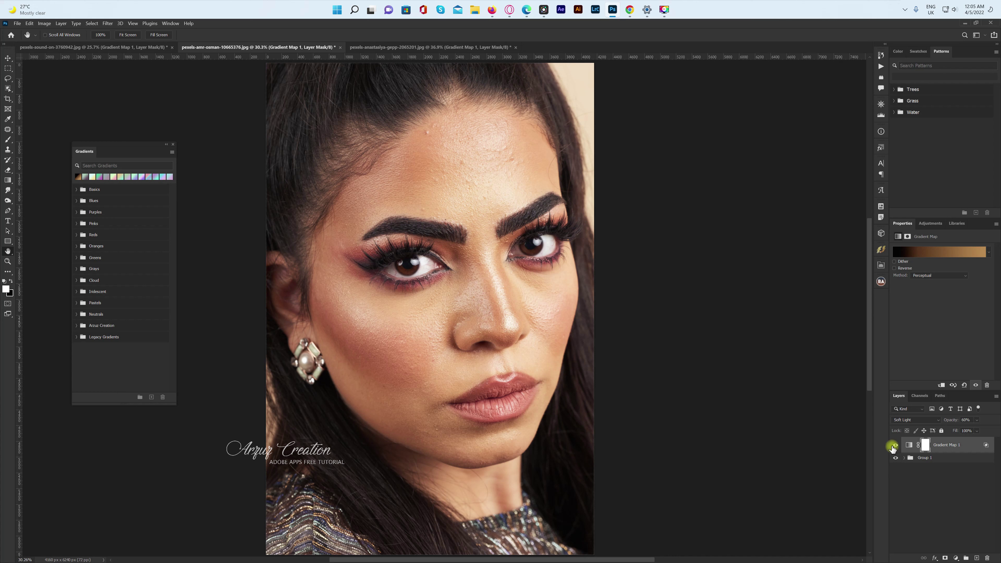
Step: On the yellow-background portrait, delete the old Gradient Map 1 and add a new Gradient Map adjustment
left_click(392, 48)
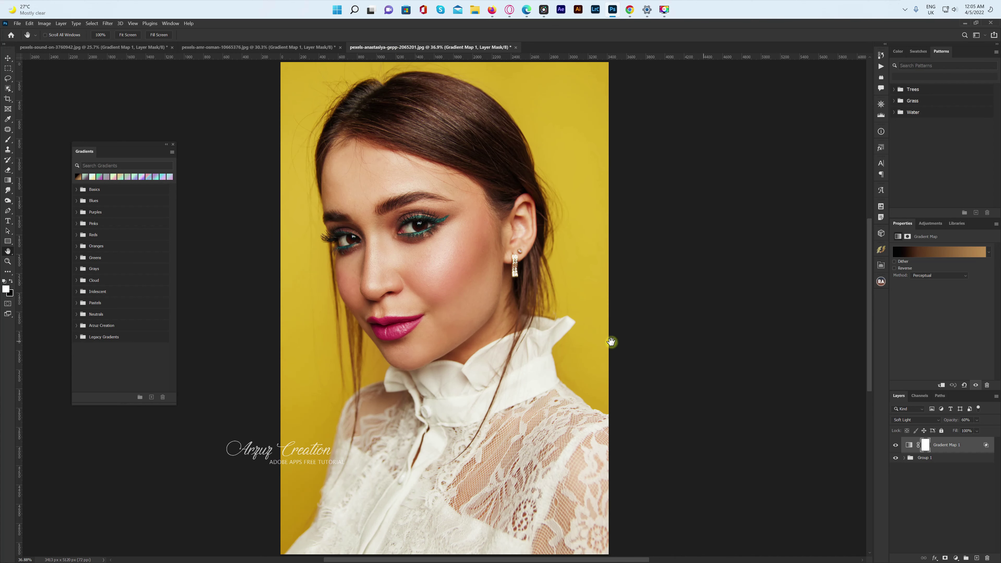
left_click_drag(974, 445, 987, 558)
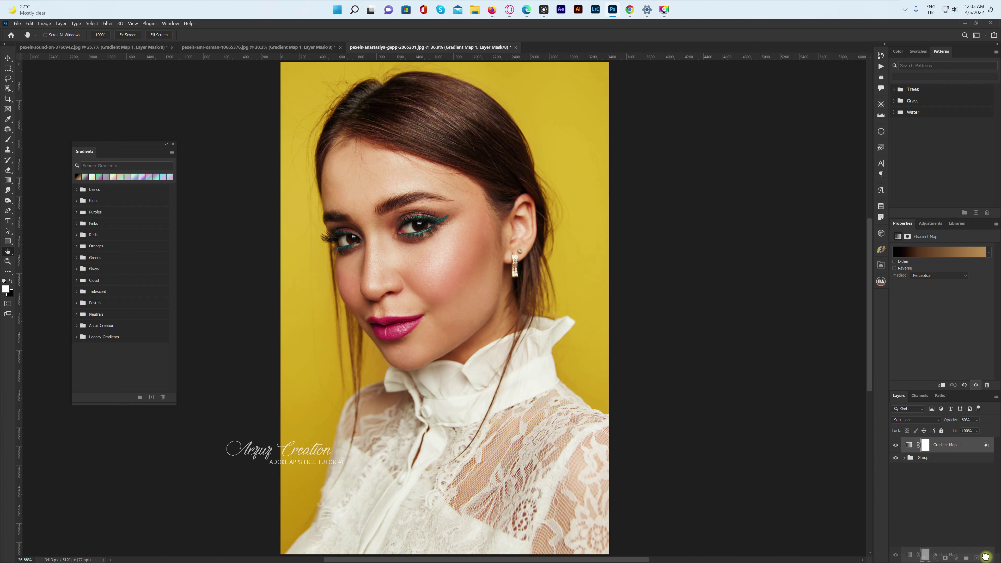
left_click(957, 558)
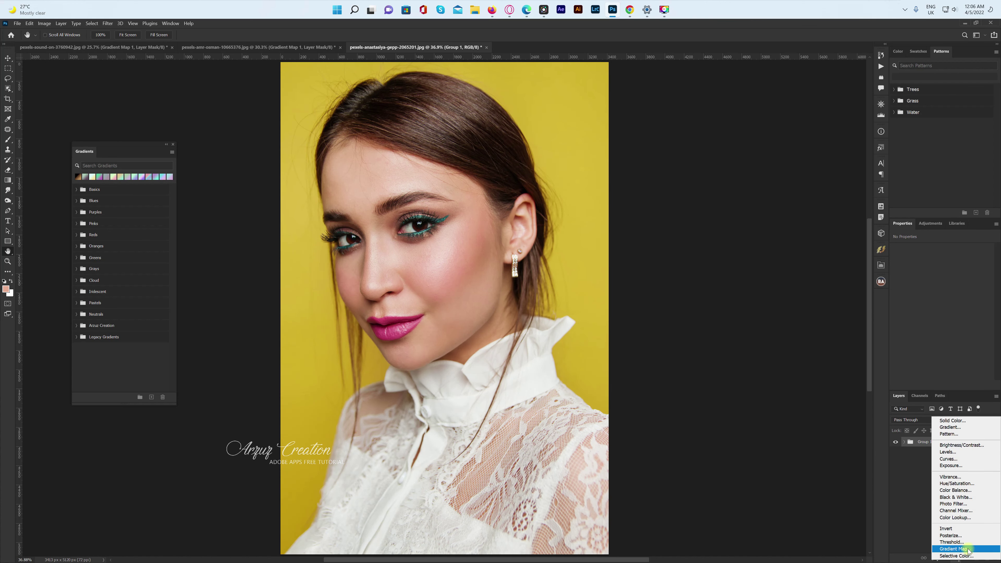
left_click(956, 550)
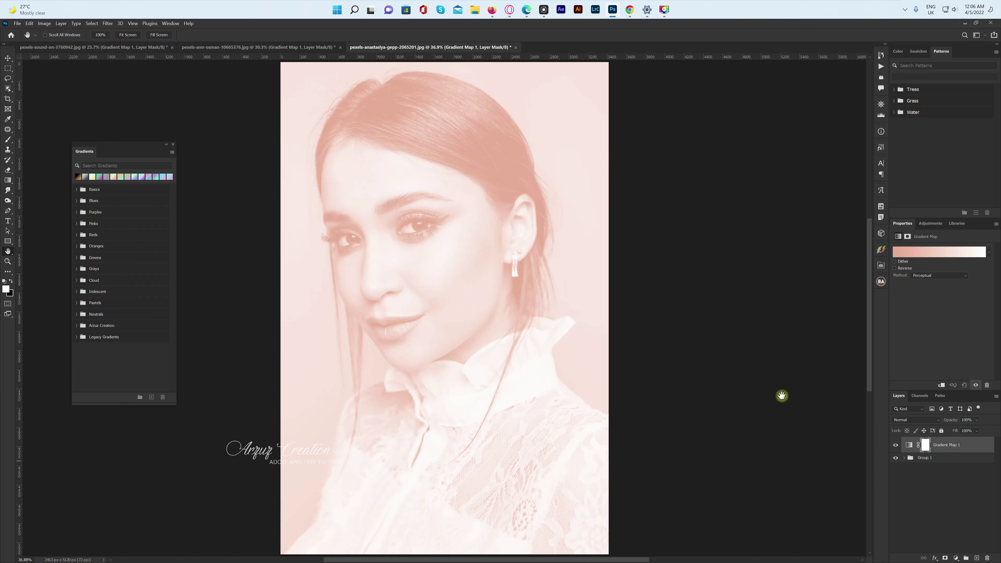
Step: Apply the Legacy Photographic Toning 'Sepia Antique' preset to the new gradient map
left_click(924, 254)
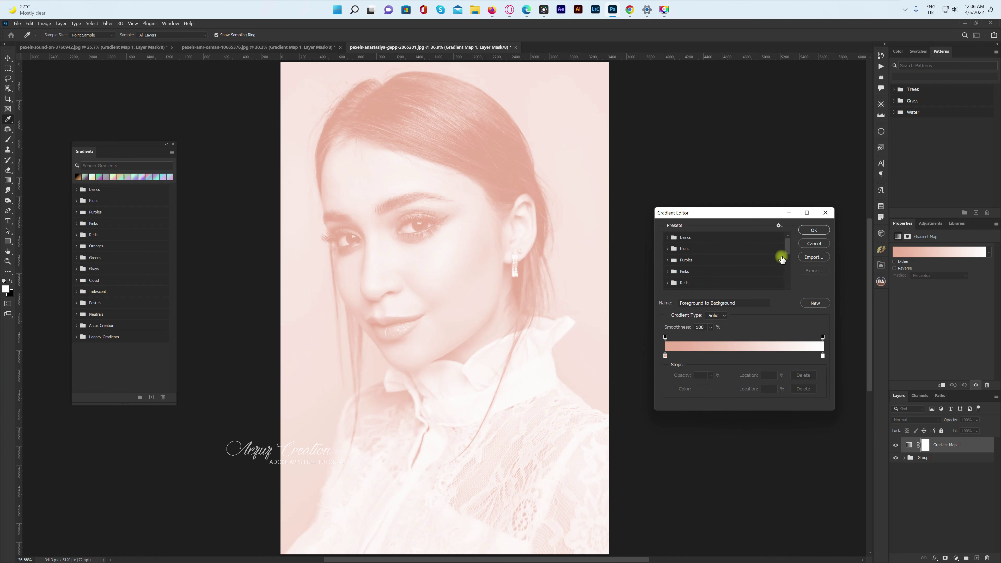
left_click_drag(786, 242, 788, 280)
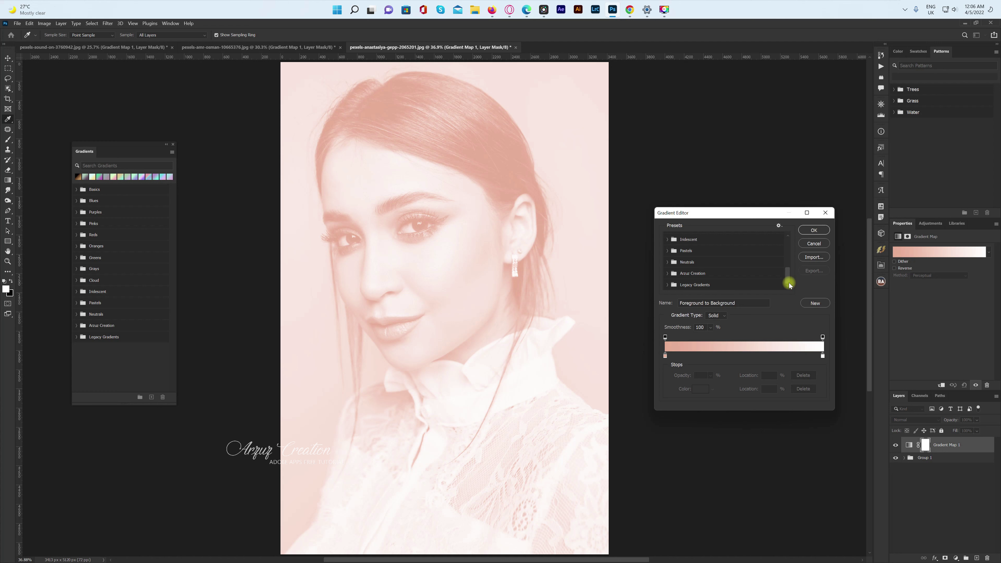
left_click(672, 289)
left_click_drag(787, 262, 790, 289)
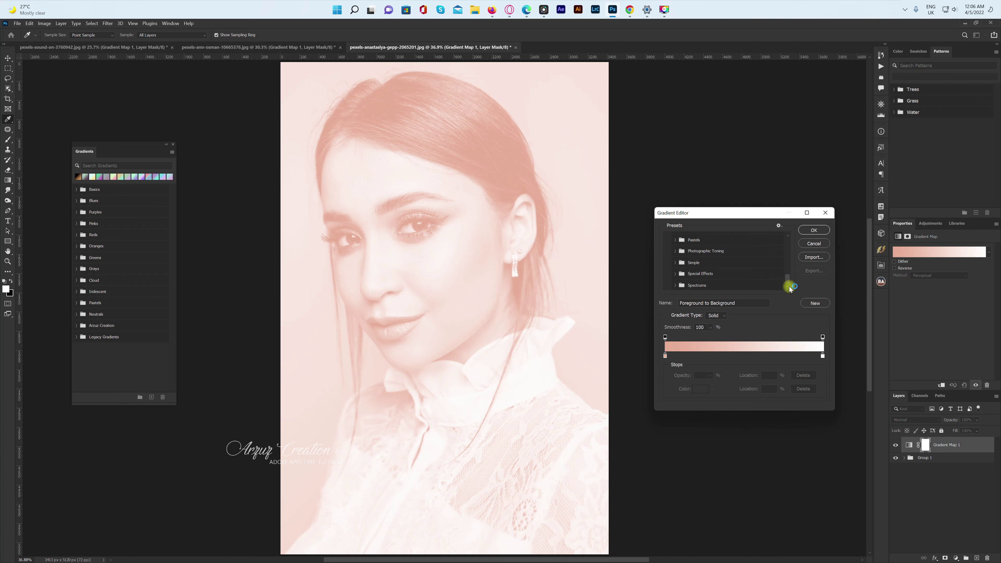
left_click(720, 251)
left_click(675, 251)
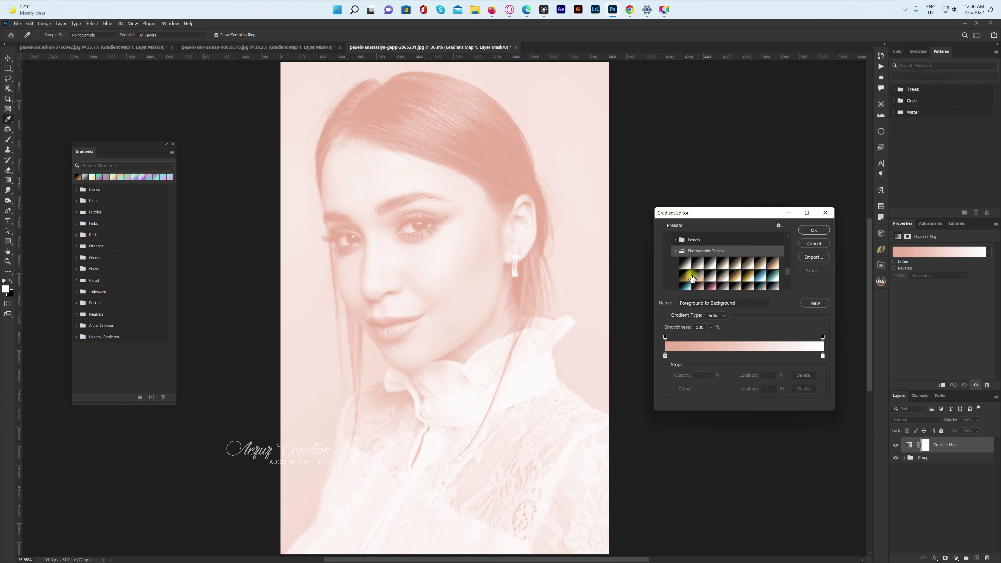
left_click(685, 275)
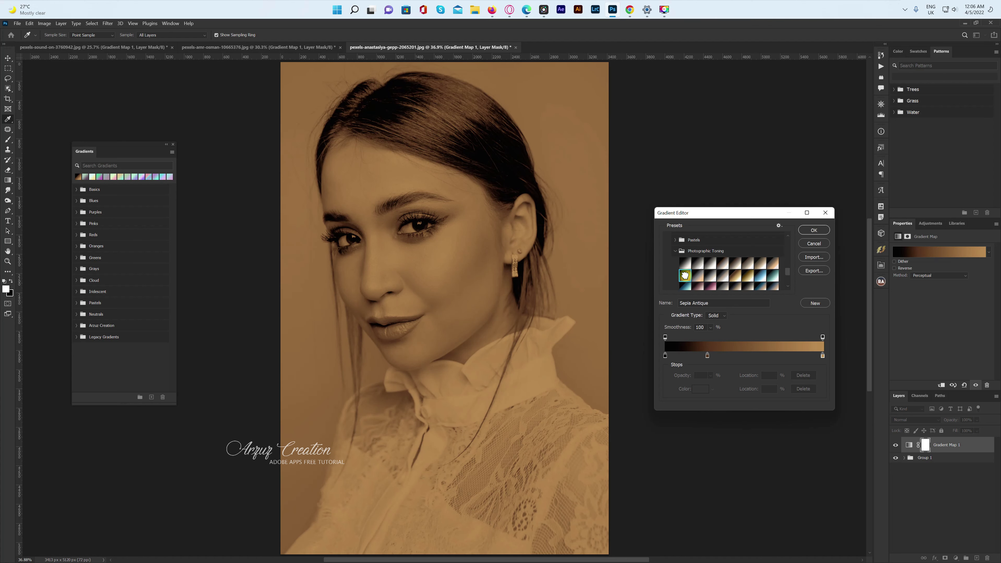
left_click(806, 229)
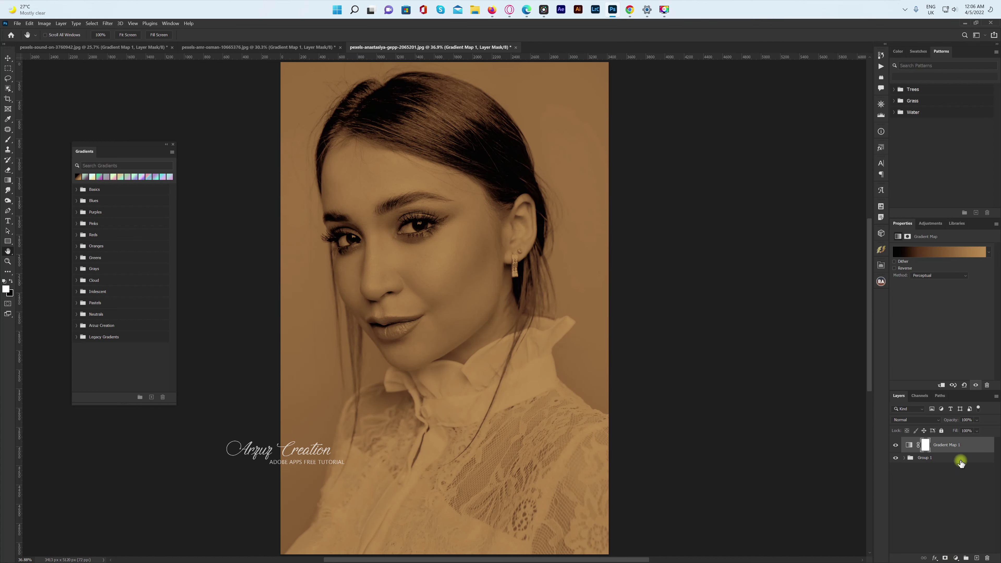
Step: Set the sepia gradient map layer to Soft Light blend mode at 60% opacity
left_click(922, 420)
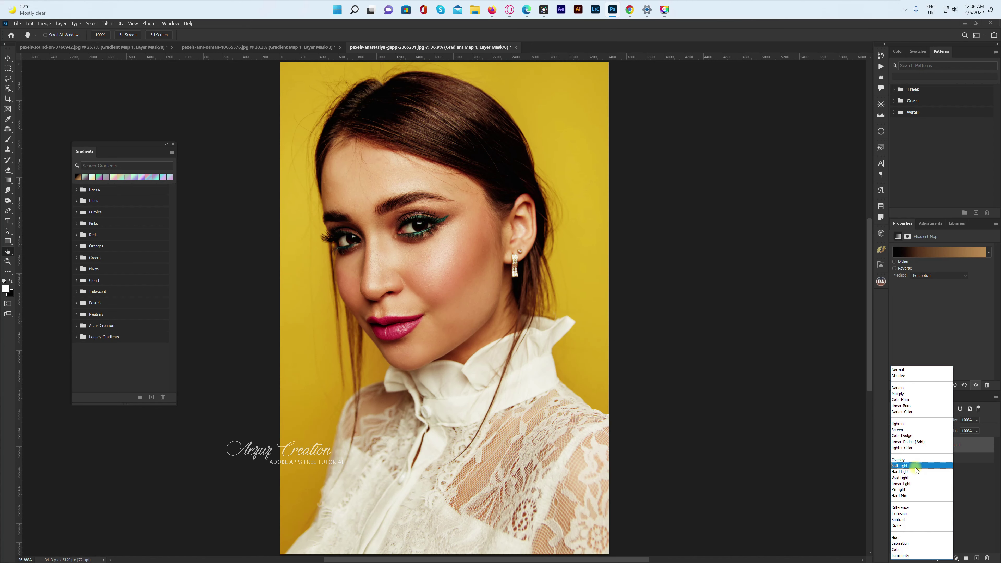
left_click(915, 469)
left_click_drag(949, 420, 936, 421)
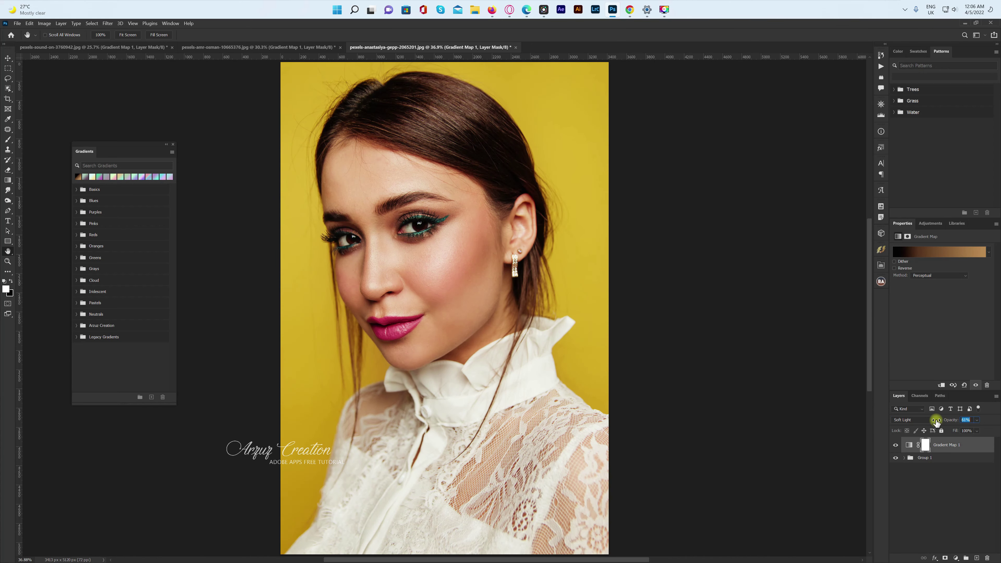
left_click(977, 420)
left_click_drag(978, 421, 971, 445)
Step: Open the Blending Options for the Gradient Map 1 layer
right_click(971, 445)
key("Escape")
right_click(973, 447)
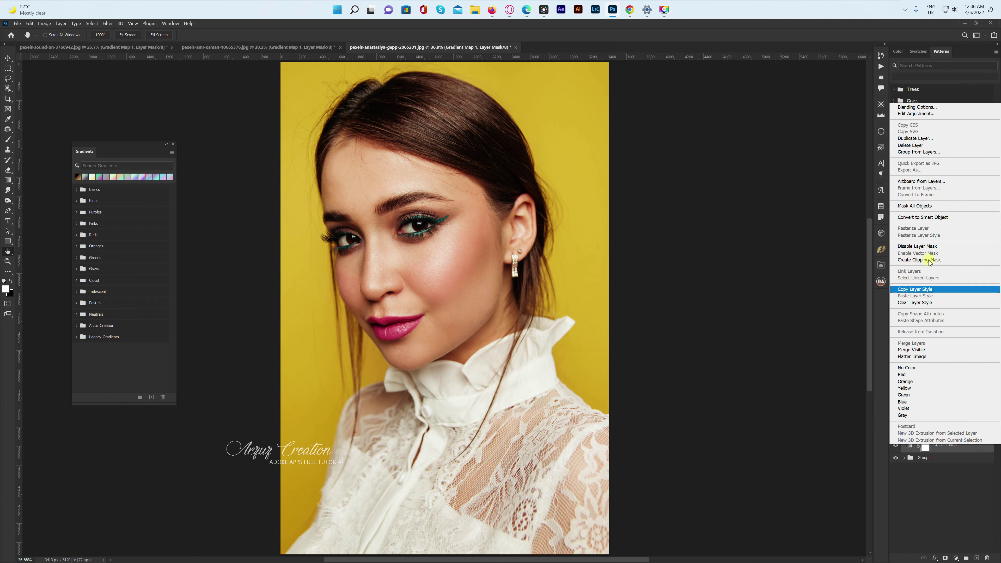
left_click(928, 108)
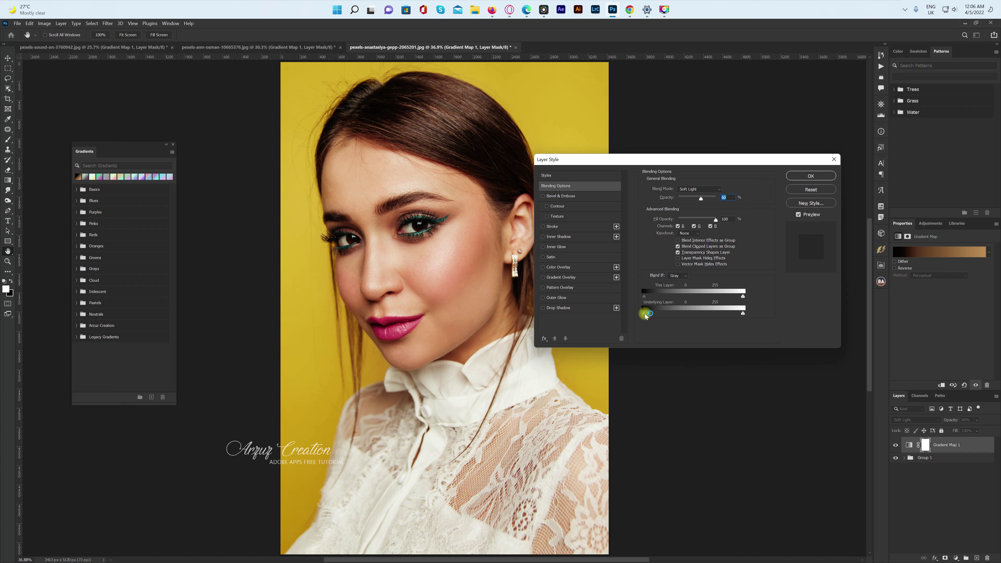
Step: Split the Underlying Layer Blend If shadow slider to 25/125 and confirm the layer style
left_click_drag(645, 315, 646, 317)
left_click_drag(648, 315, 694, 316)
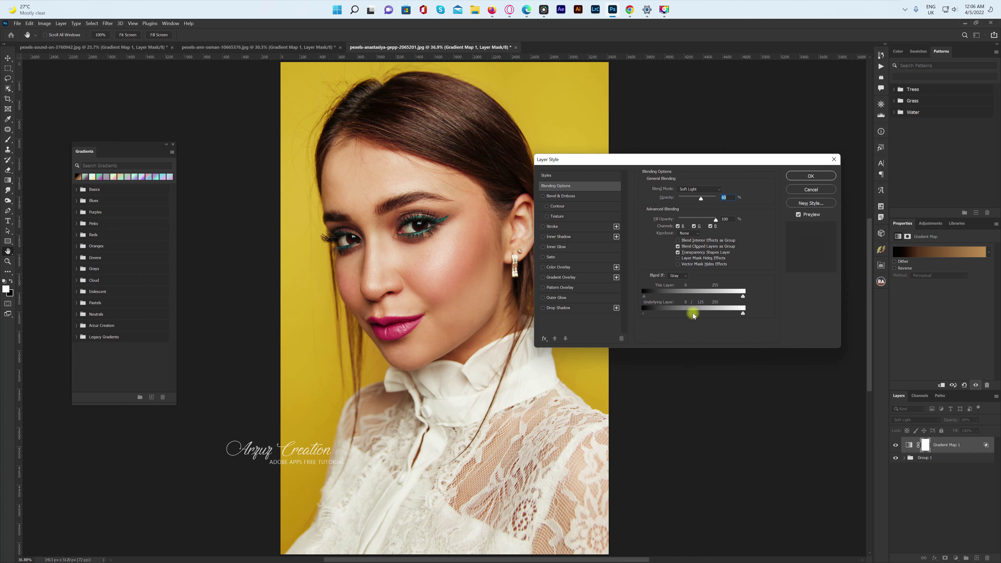
left_click_drag(644, 316, 650, 316)
left_click_drag(655, 314, 654, 314)
left_click(803, 177)
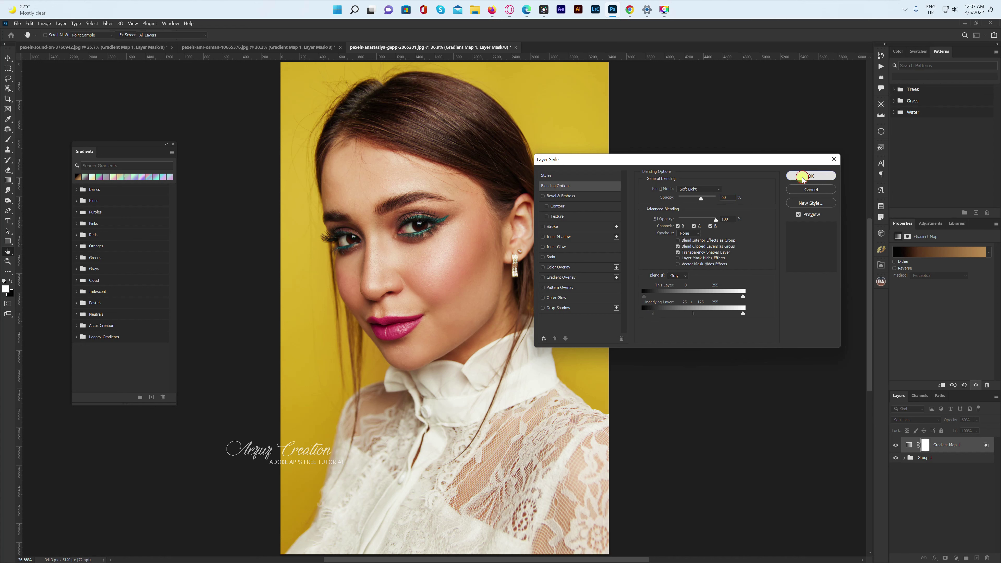
left_click(895, 458)
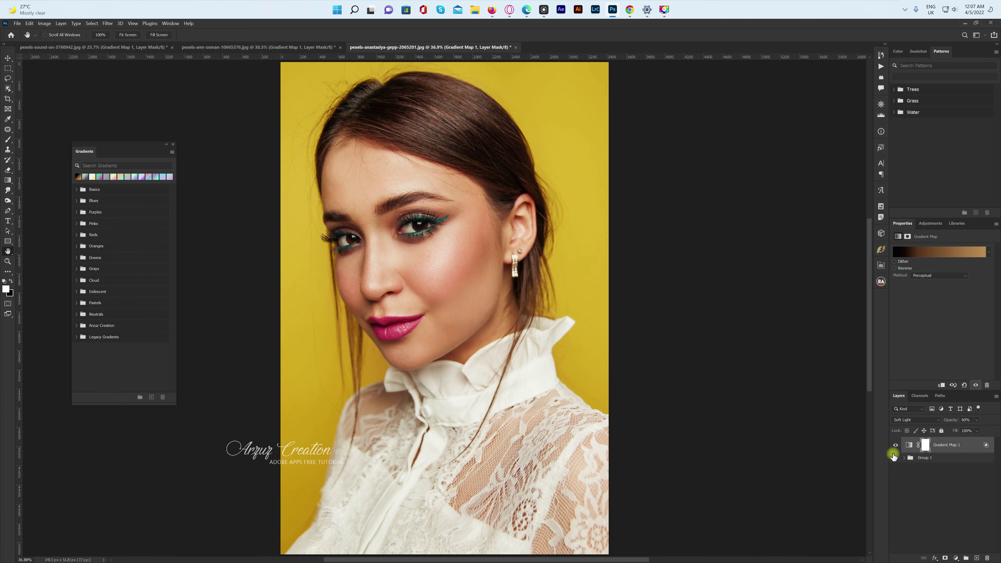
left_click(895, 446)
left_click(895, 446)
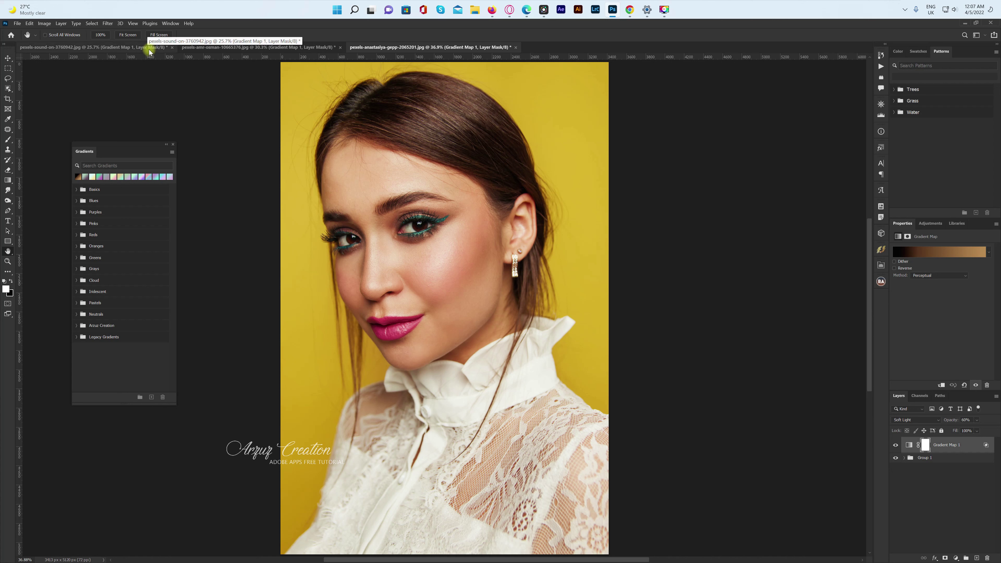
left_click(210, 49)
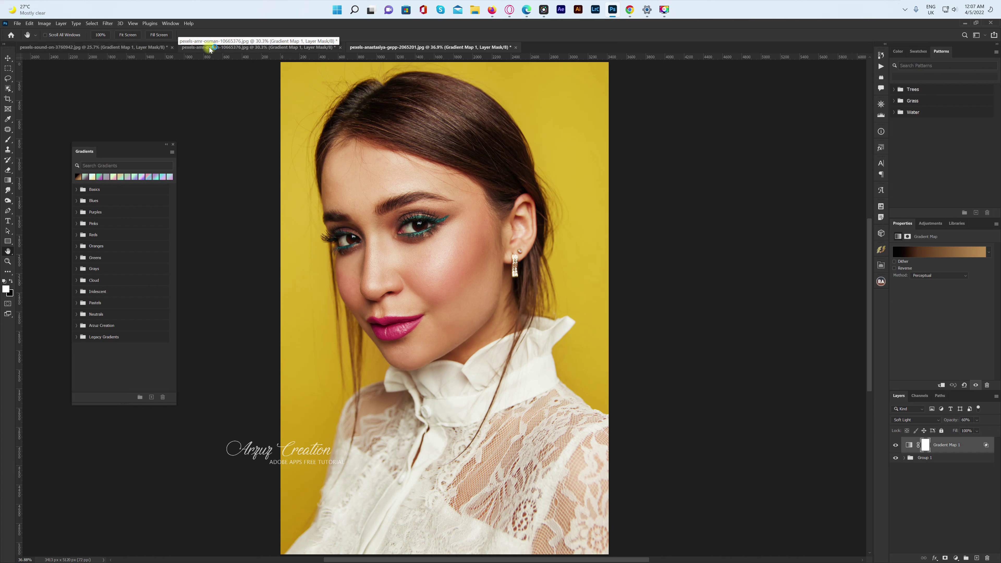